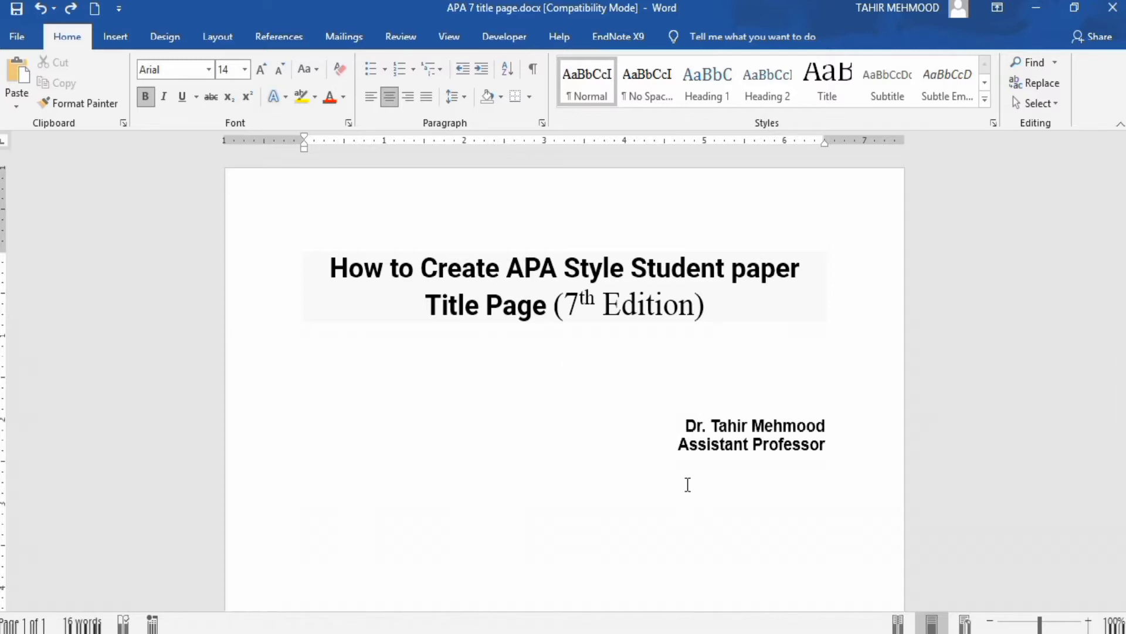
- Select and delete all the sample title and author text, leaving the page empty
left_click(836, 442)
left_click_drag(835, 441, 345, 269)
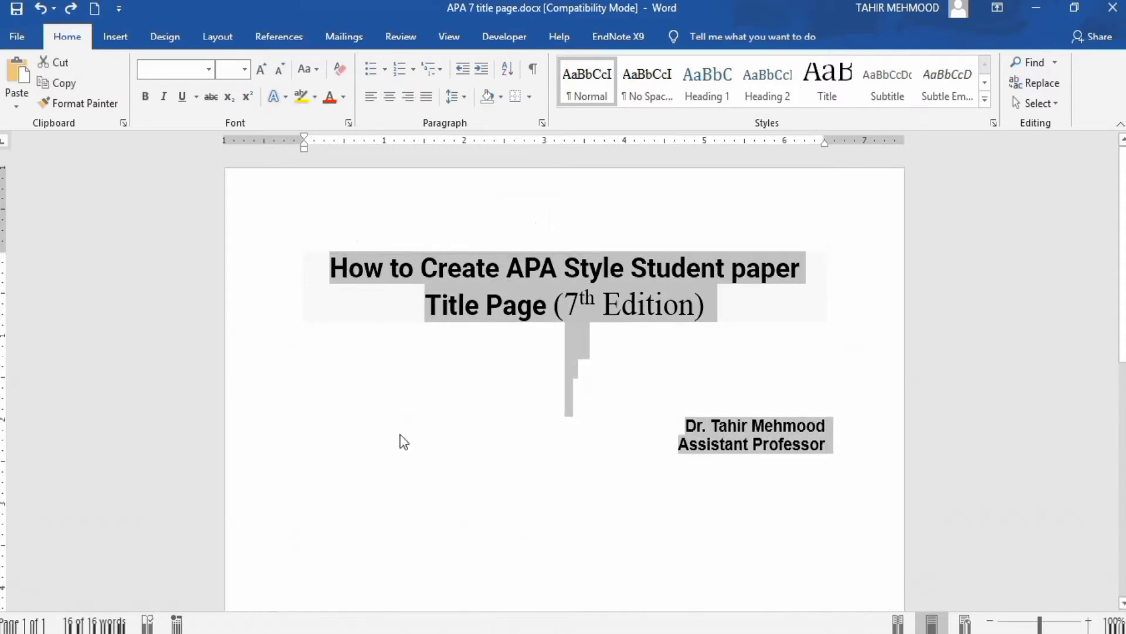
key("Delete")
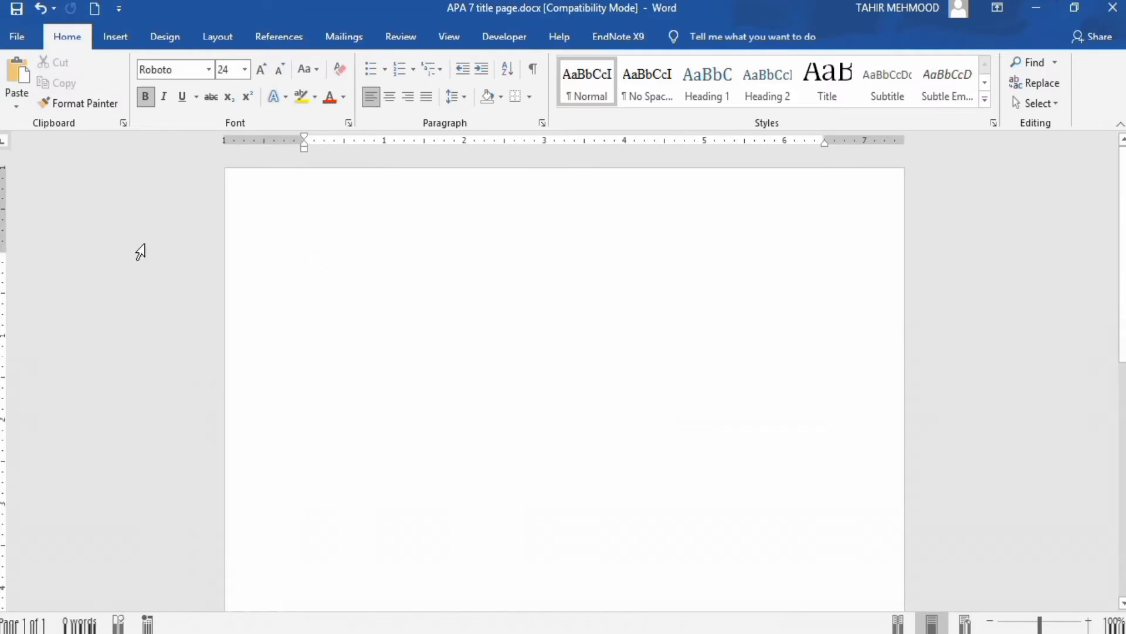
- Apply the Normal margin preset, 1 inch on every side
left_click(219, 38)
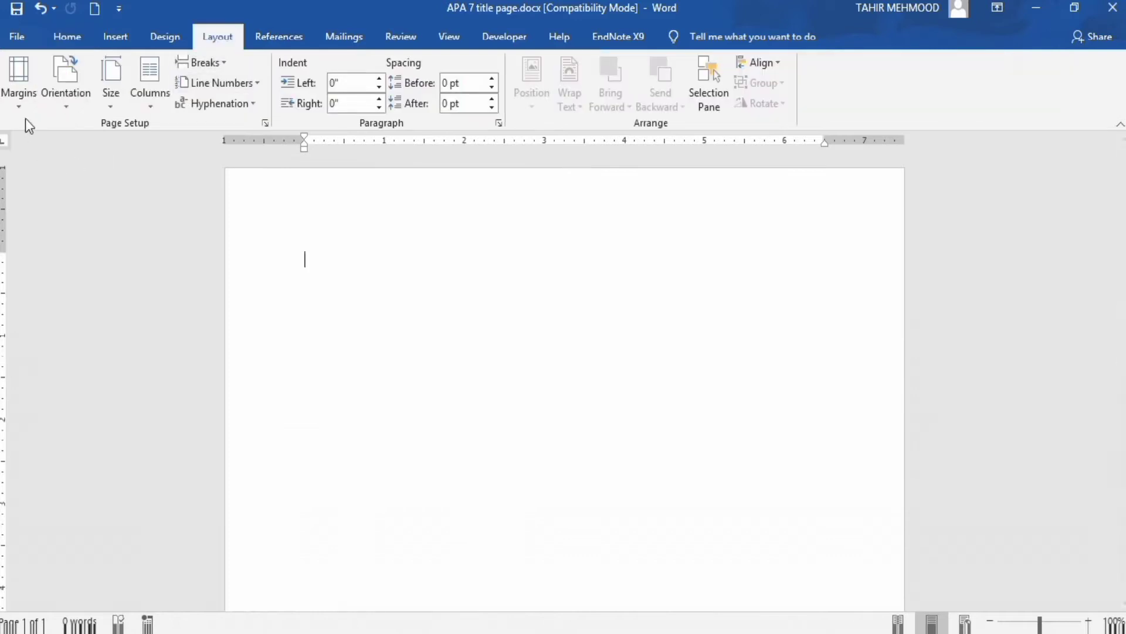
left_click(20, 96)
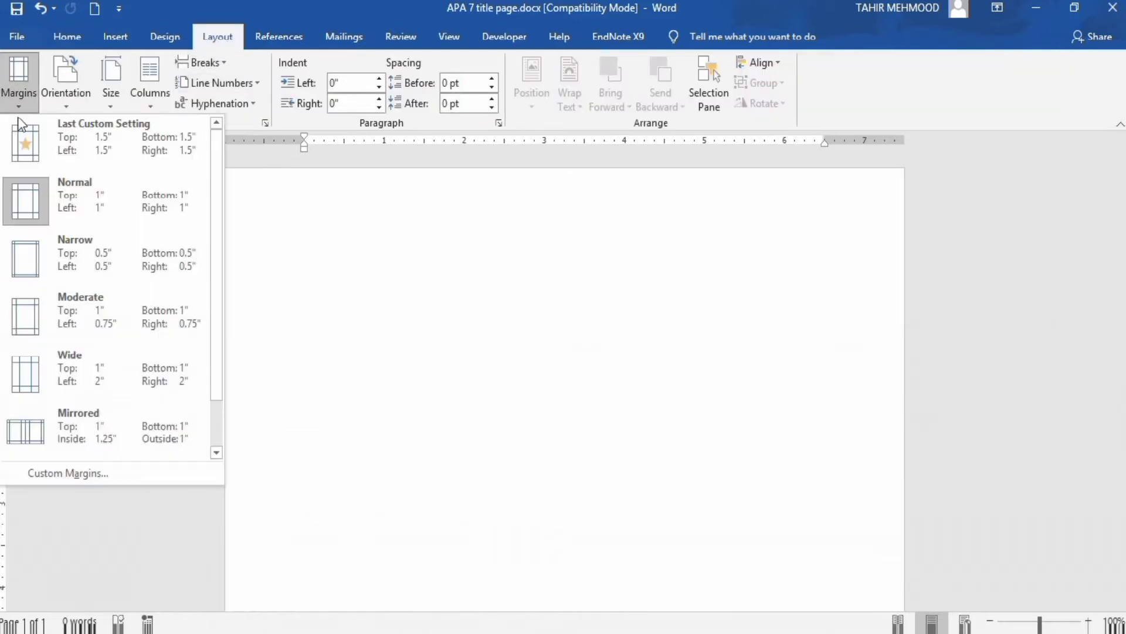
left_click(145, 202)
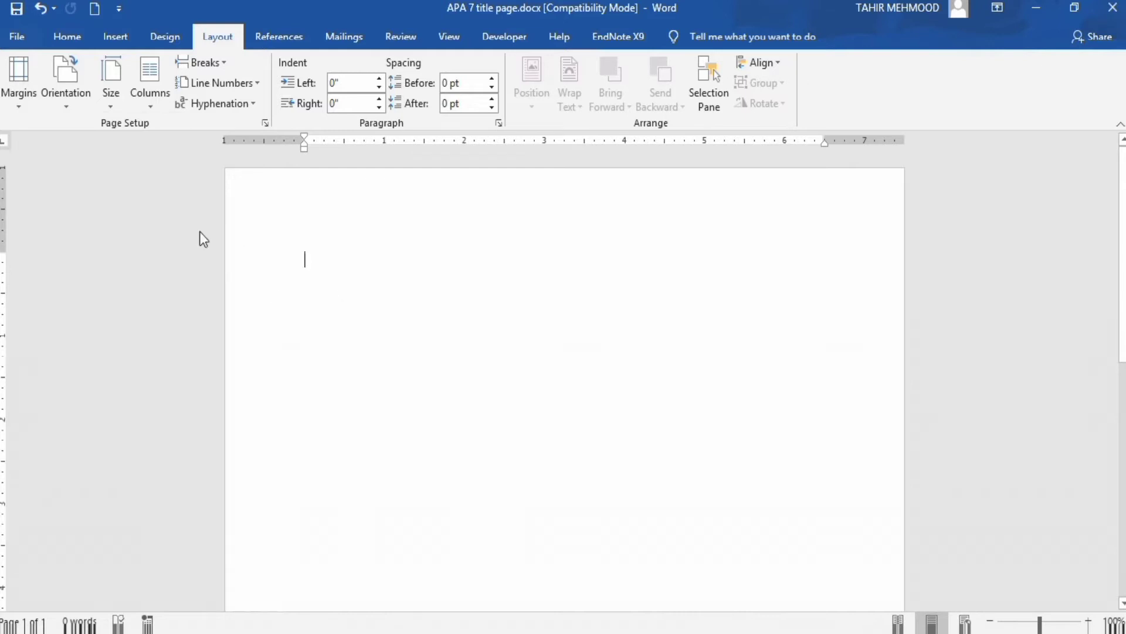
left_click(115, 38)
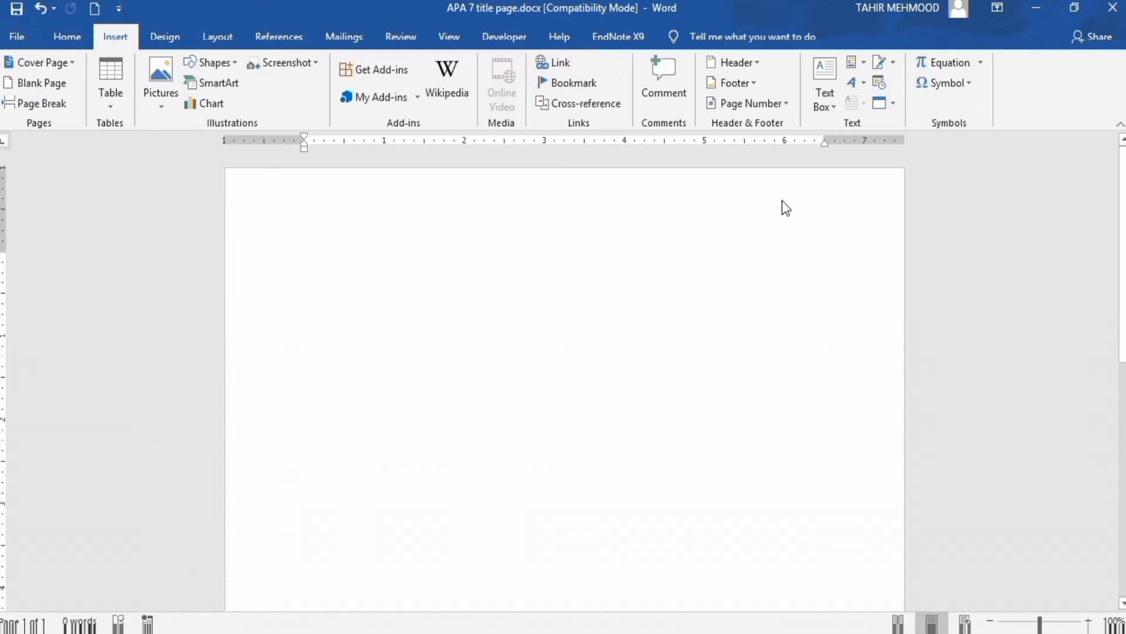
- Insert a Plain Number 3 page number at the top right of the header, then return to the body
left_click(786, 106)
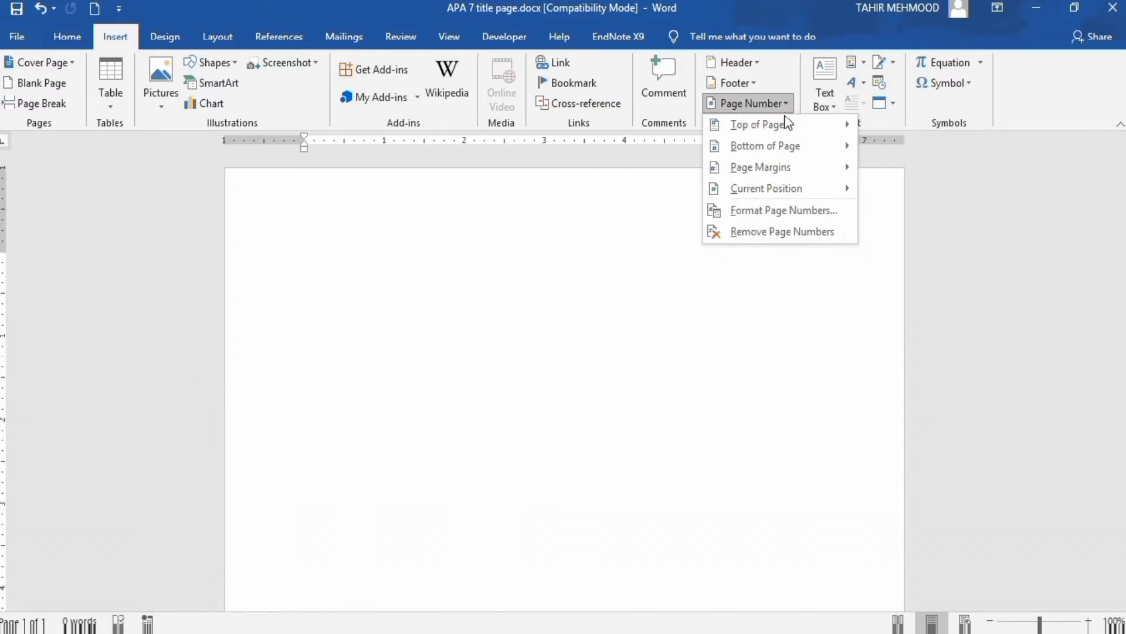
mouse_move(786, 126)
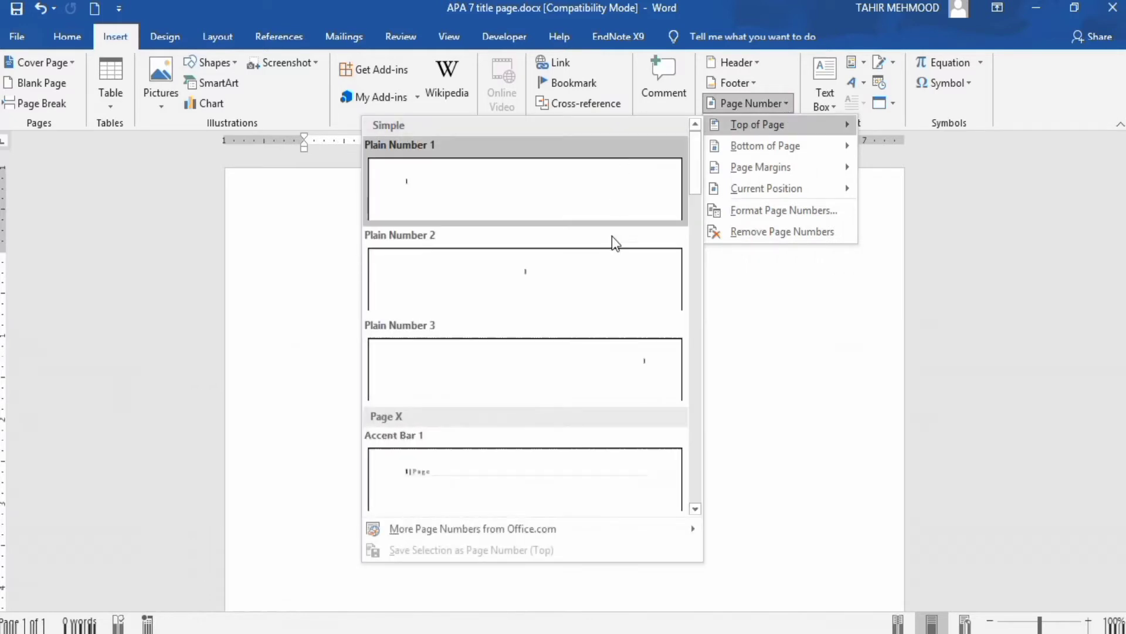
left_click(630, 366)
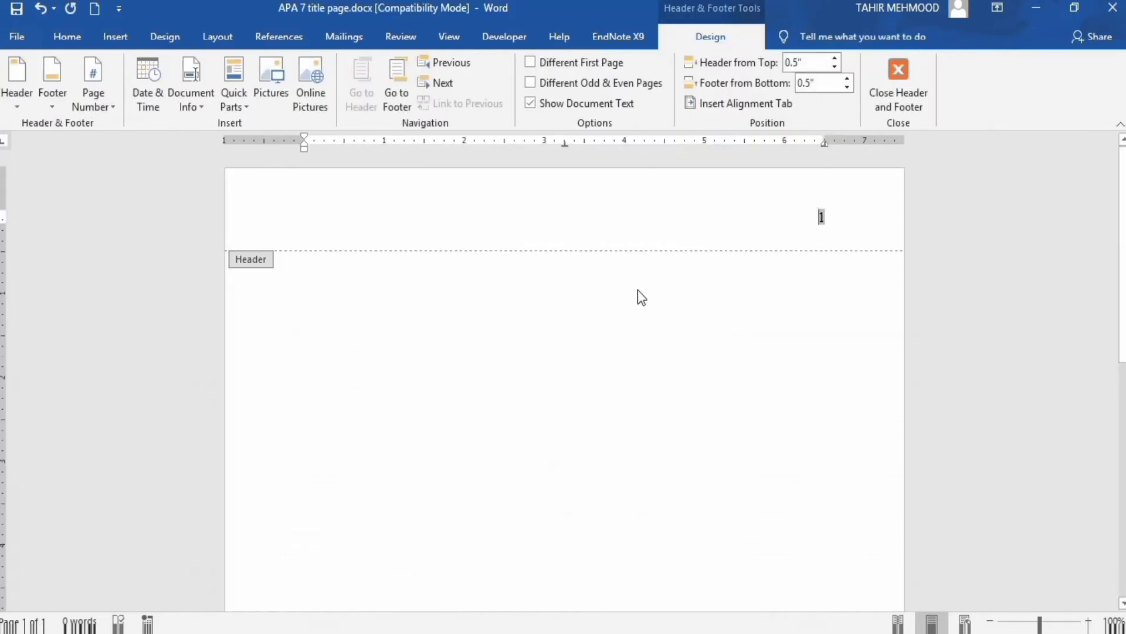
double_click(452, 278)
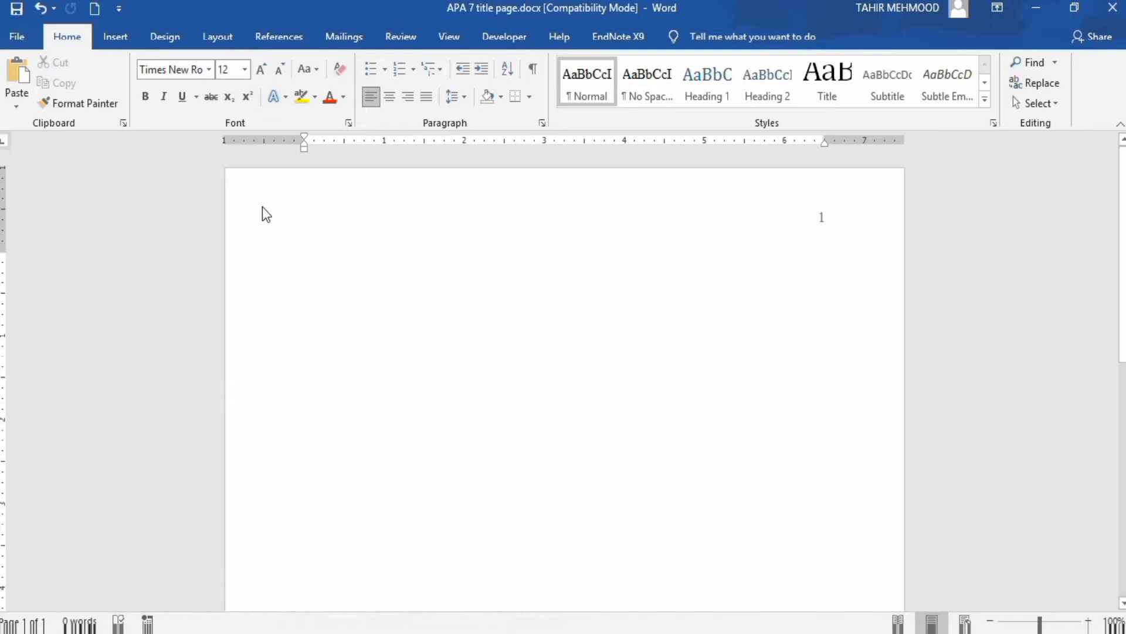
- Set line spacing to Double with no added space between same-style paragraphs
left_click(544, 123)
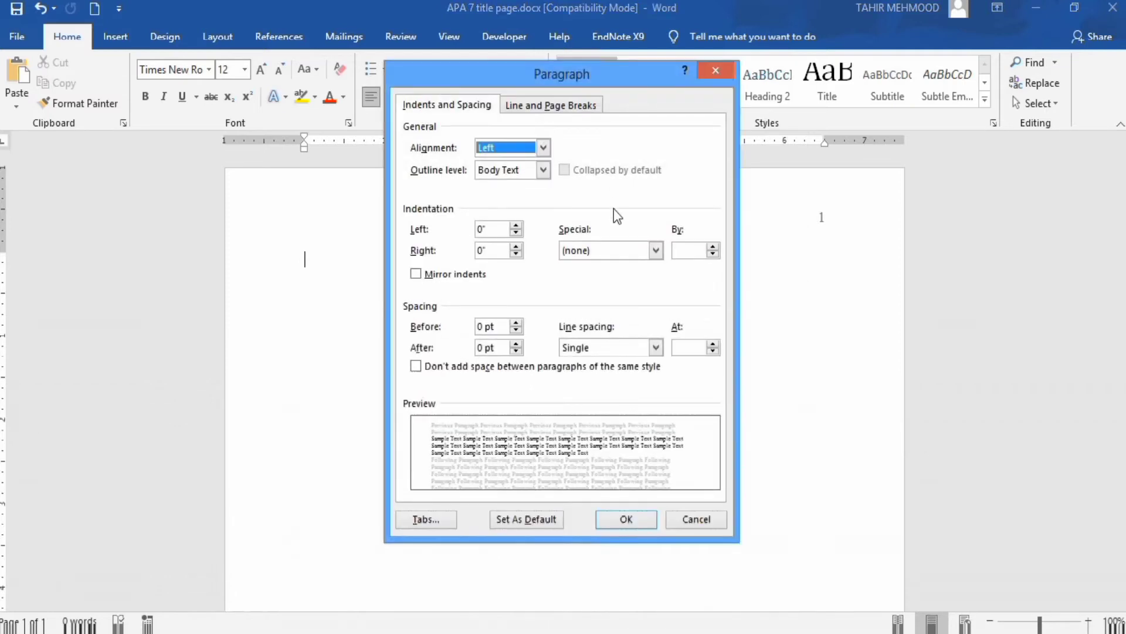
left_click(657, 351)
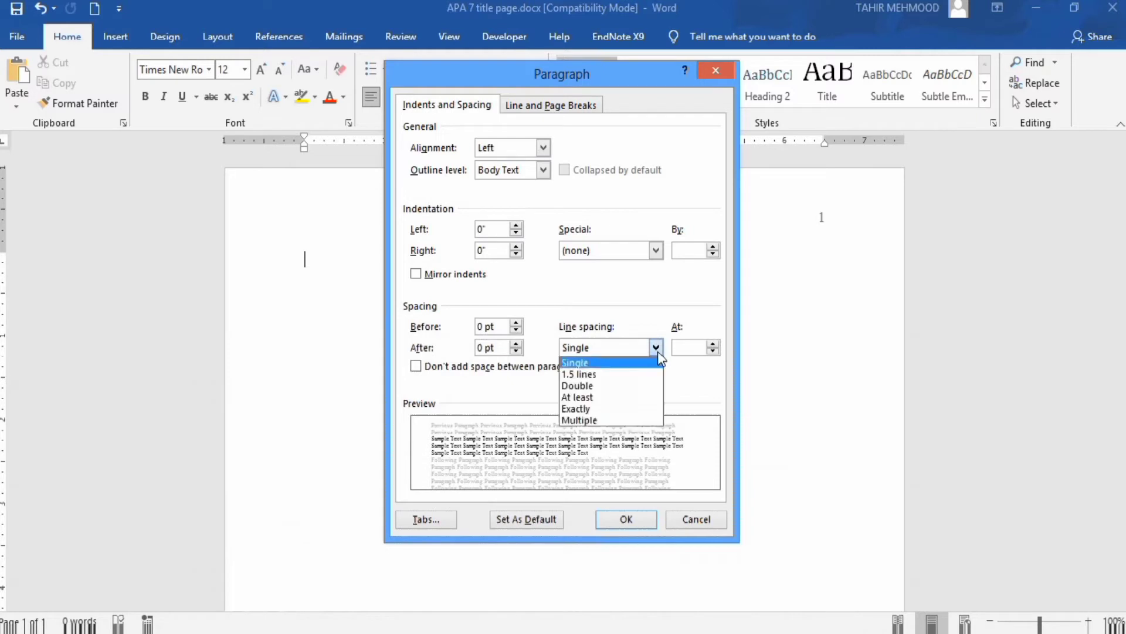
left_click(642, 389)
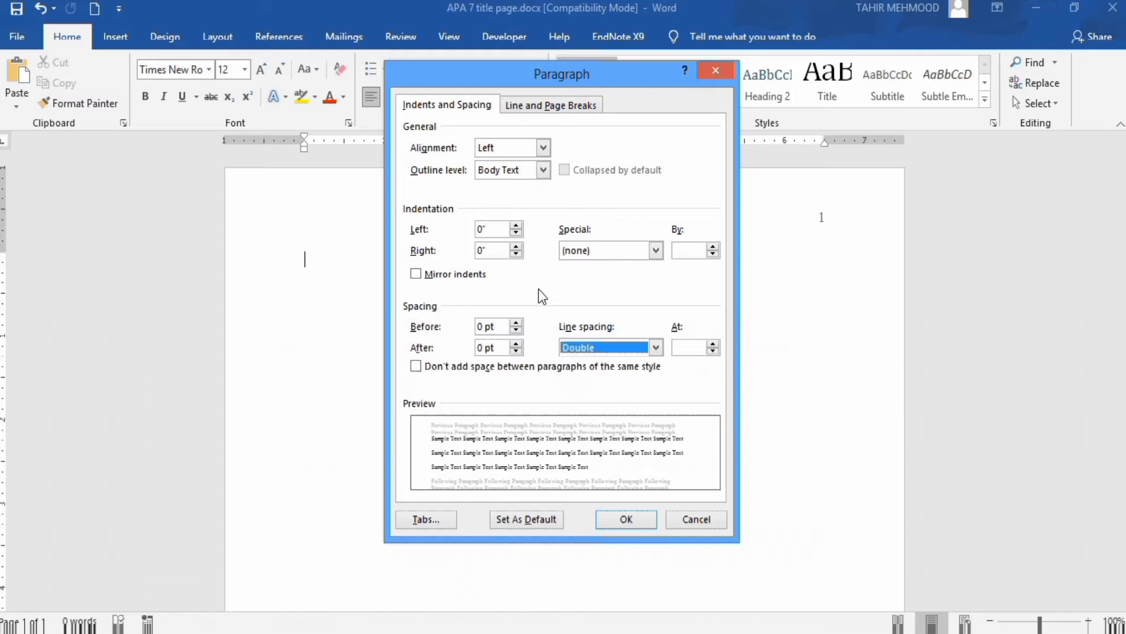
left_click(416, 366)
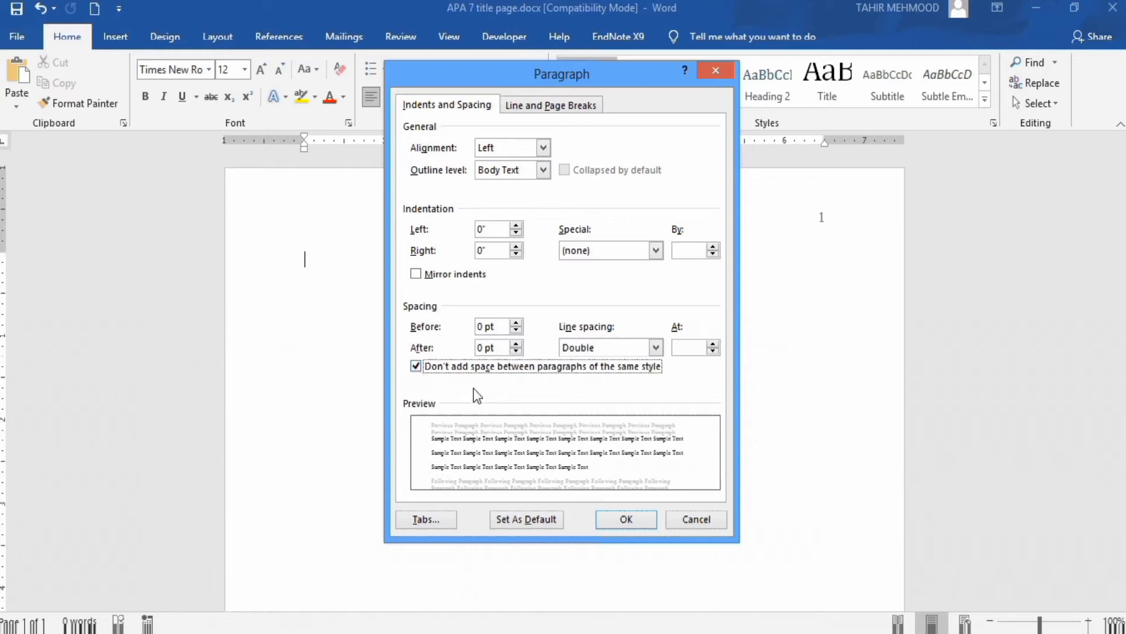
left_click(626, 521)
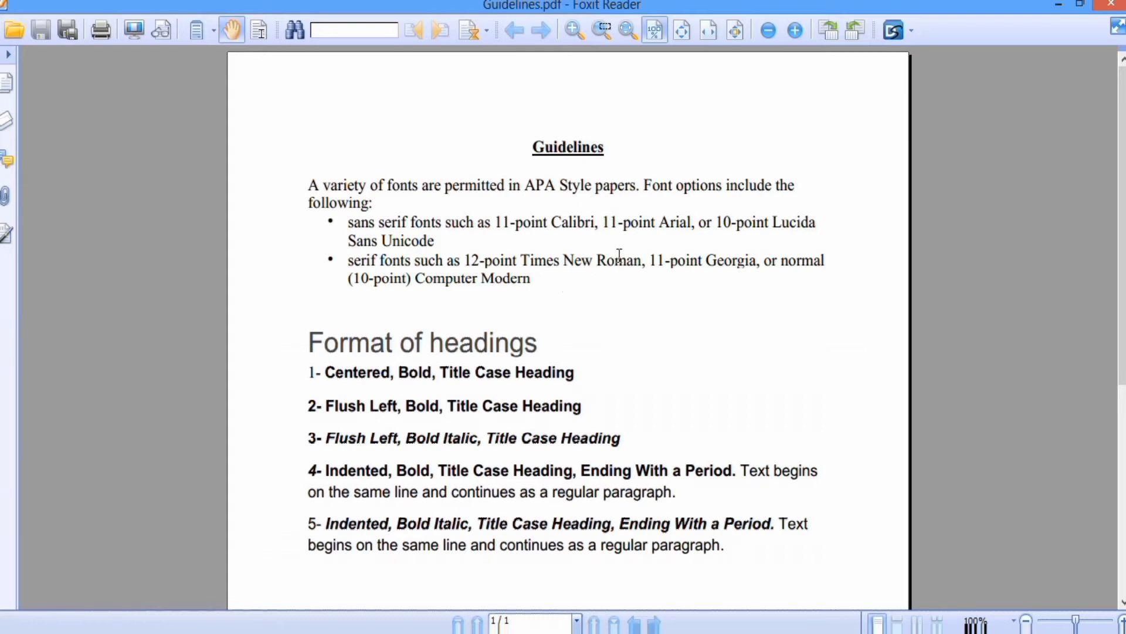
- Minimize Foxit Reader to bring the Word document back into view
left_click(1059, 5)
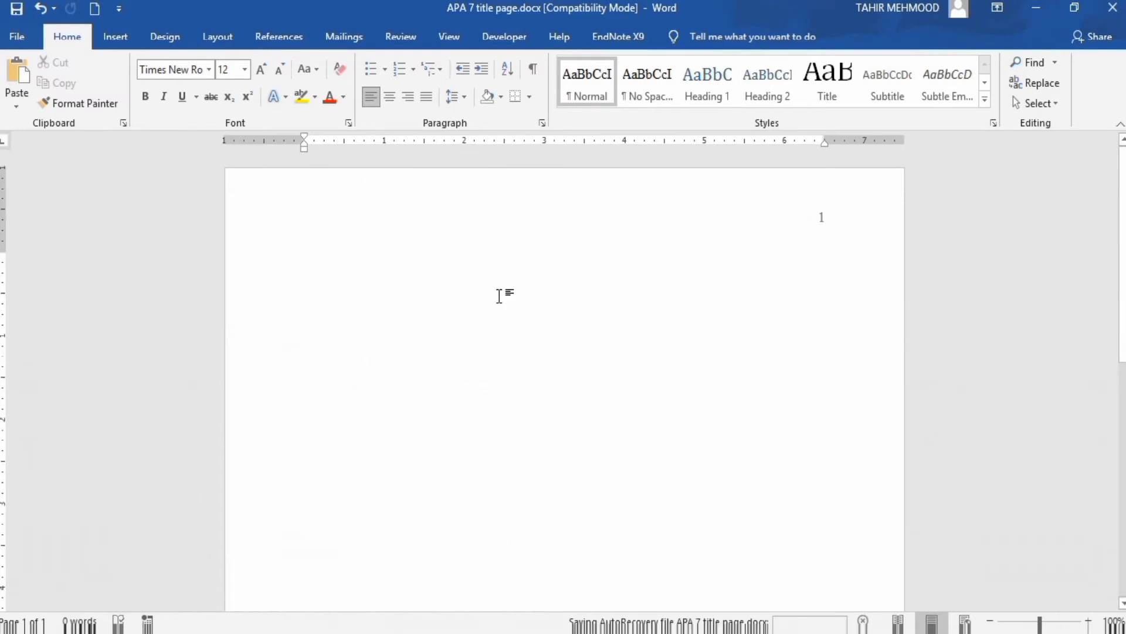
- Type the centred, bold title 'Effect of Storage on Vitamin Retention' and start a new line
key("Return")
key("Return")
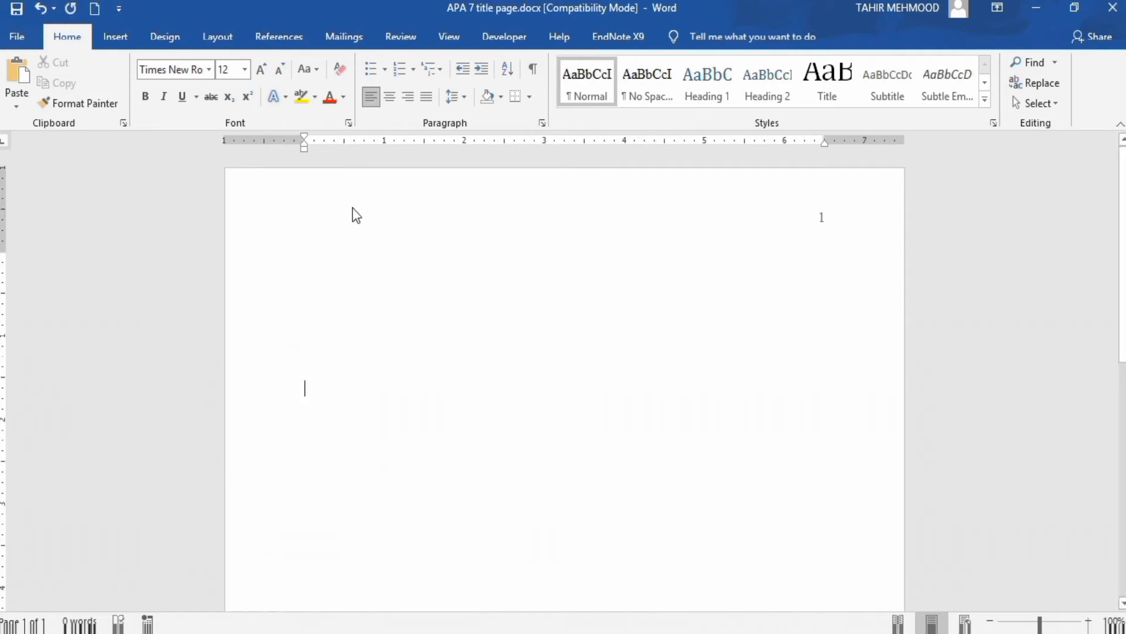
left_click(391, 96)
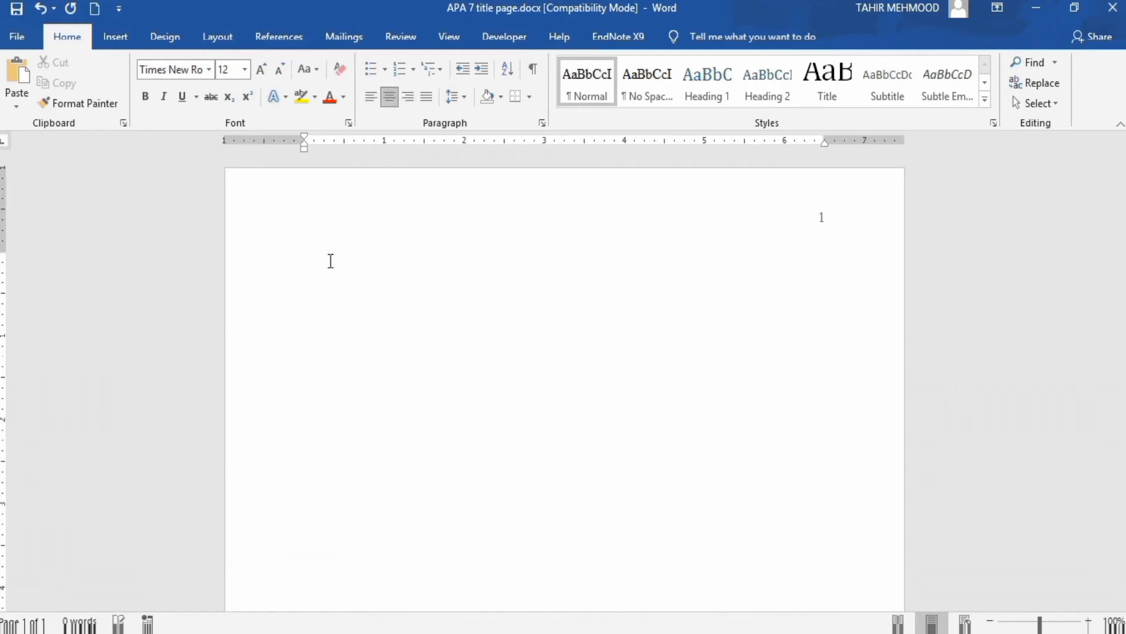
left_click(144, 96)
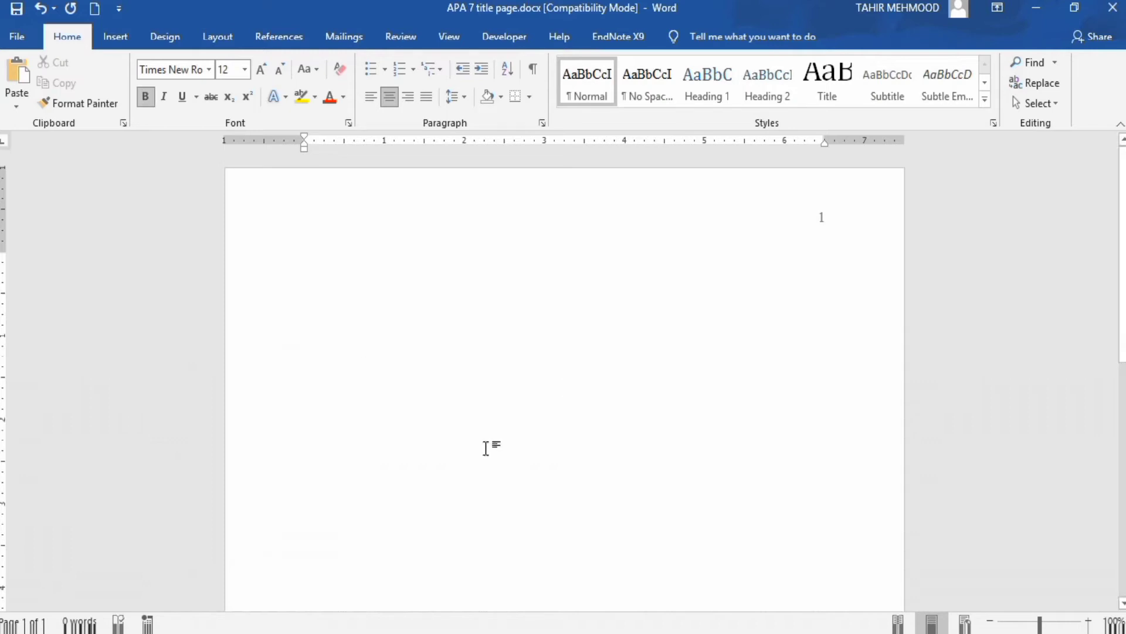
type("Eff")
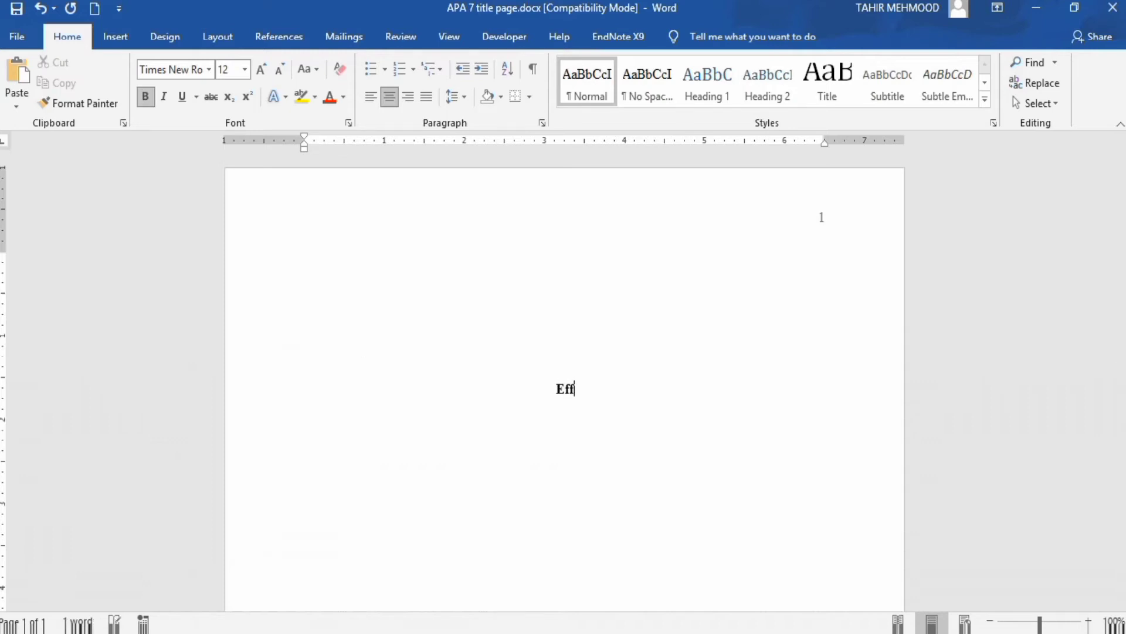
type("ect of St")
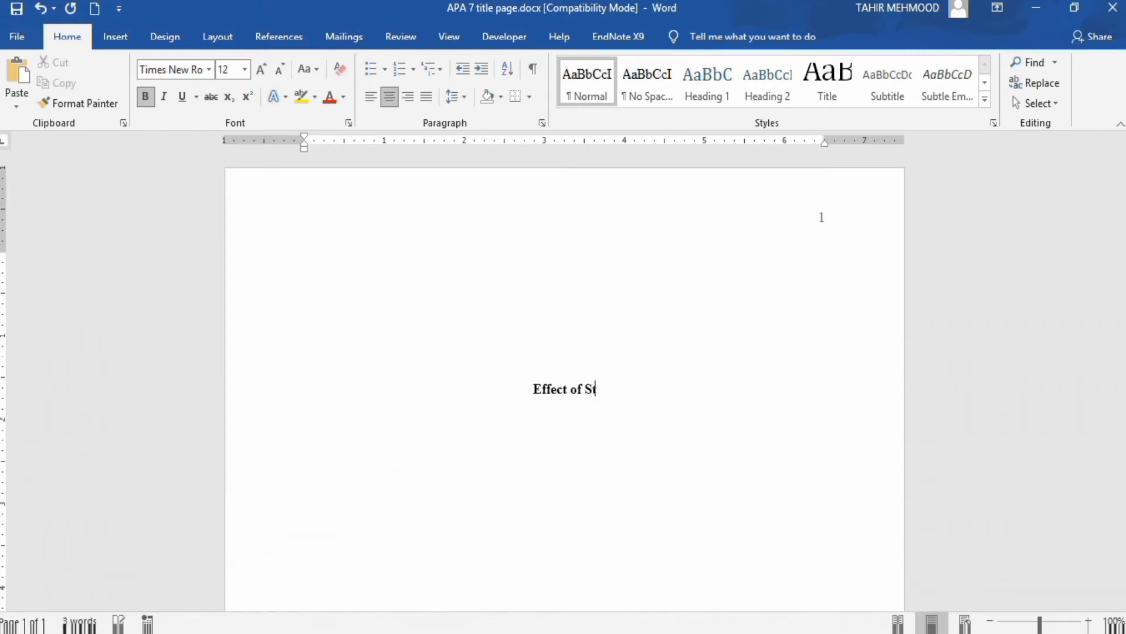
type("or")
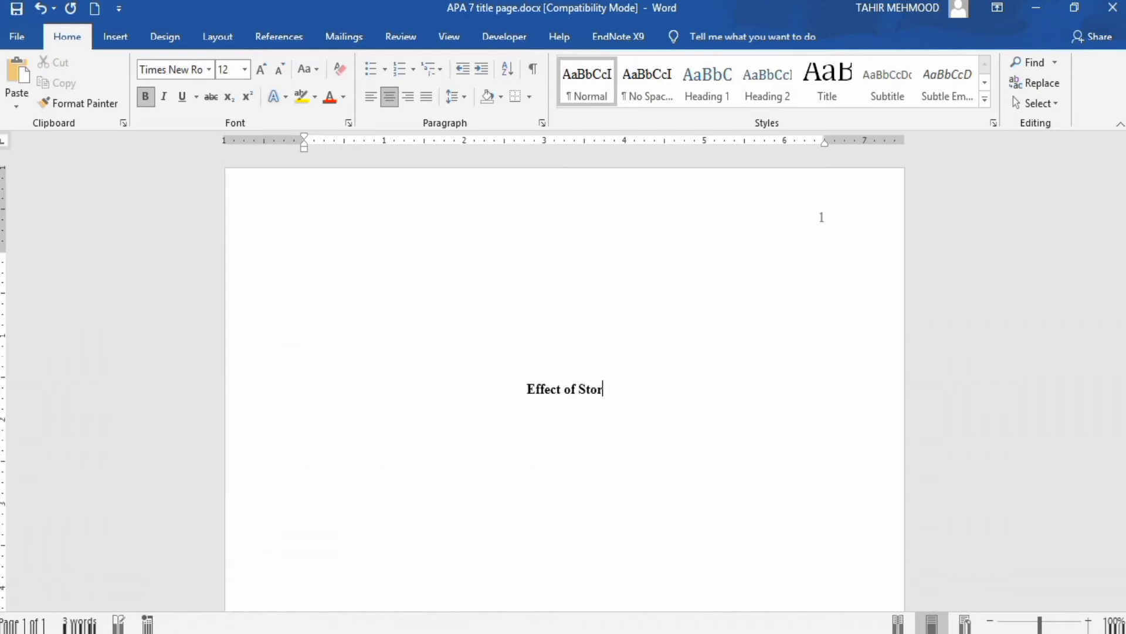
type("age")
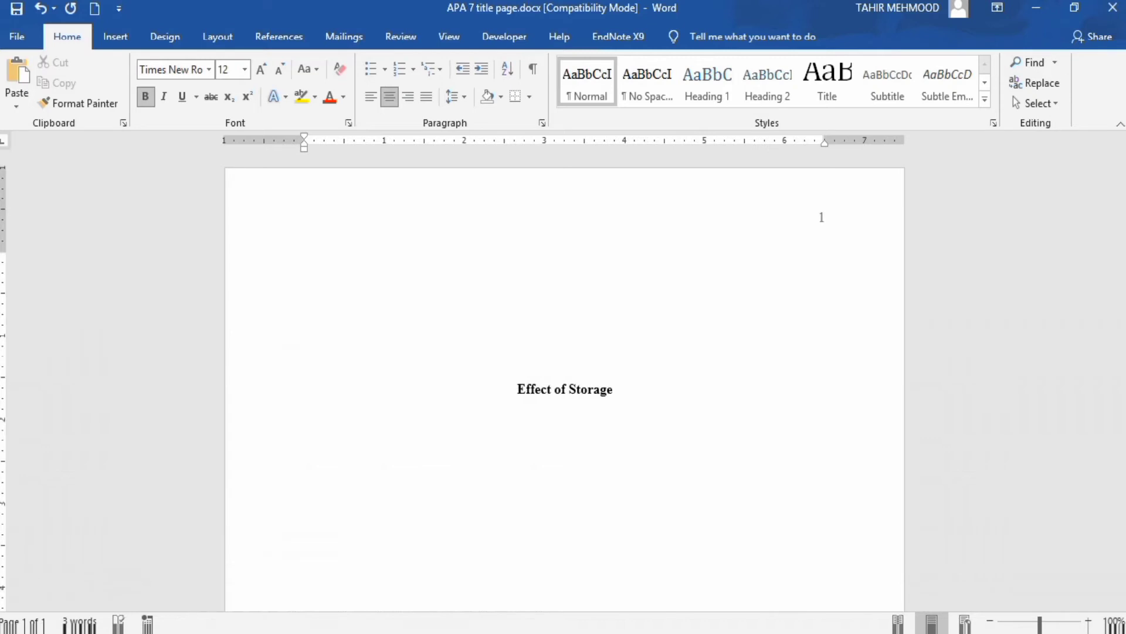
type(" on")
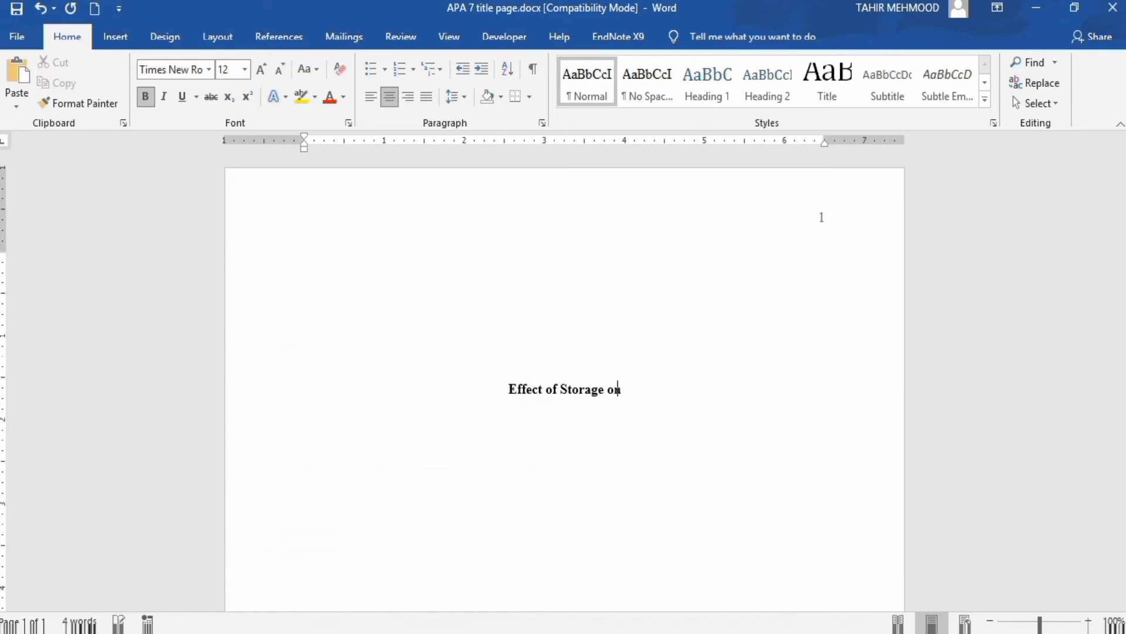
type(" V")
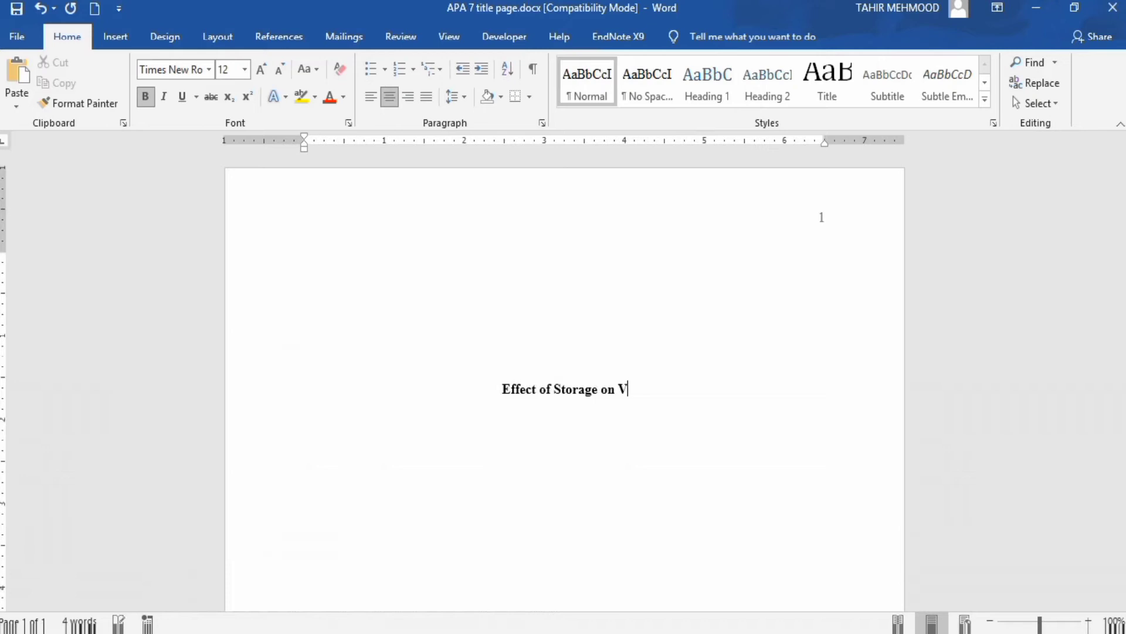
type("itamin")
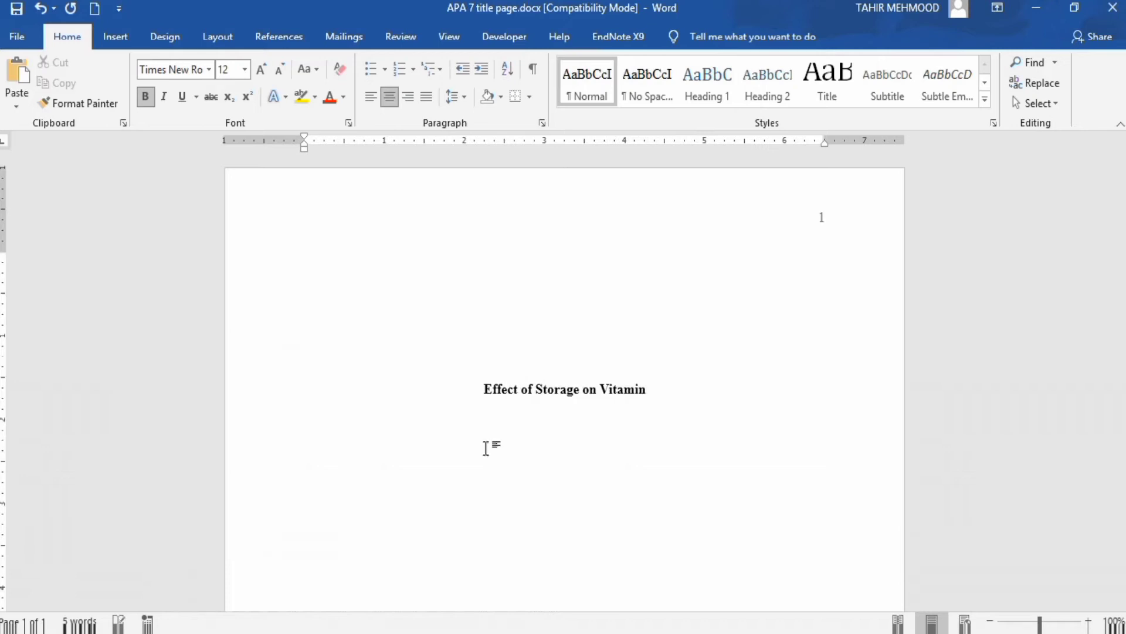
type(" Ret")
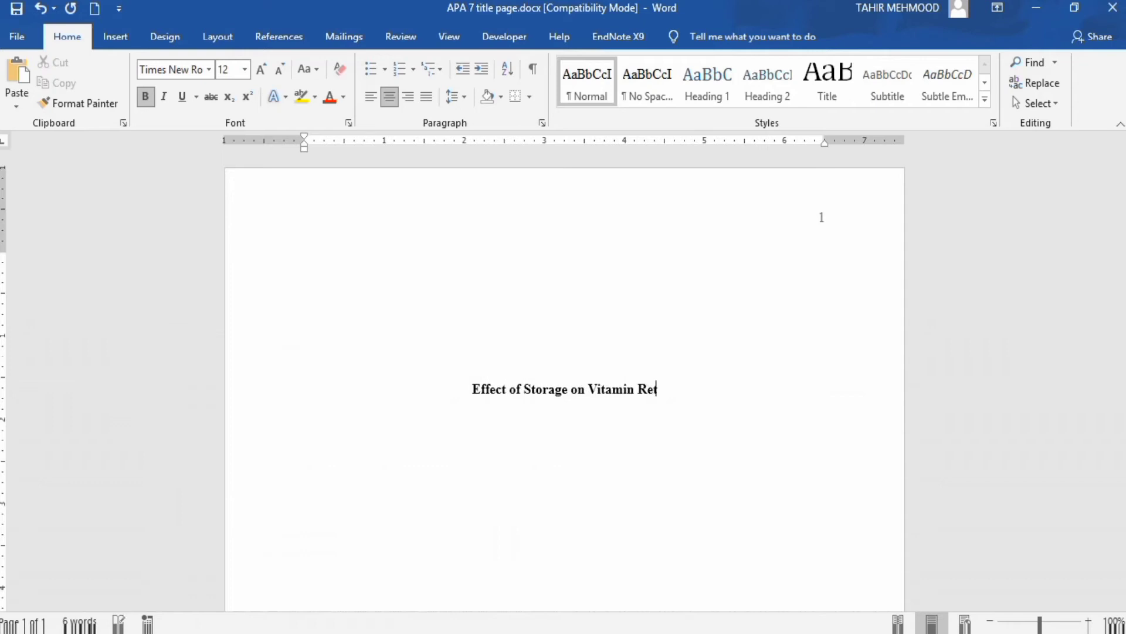
type("ention")
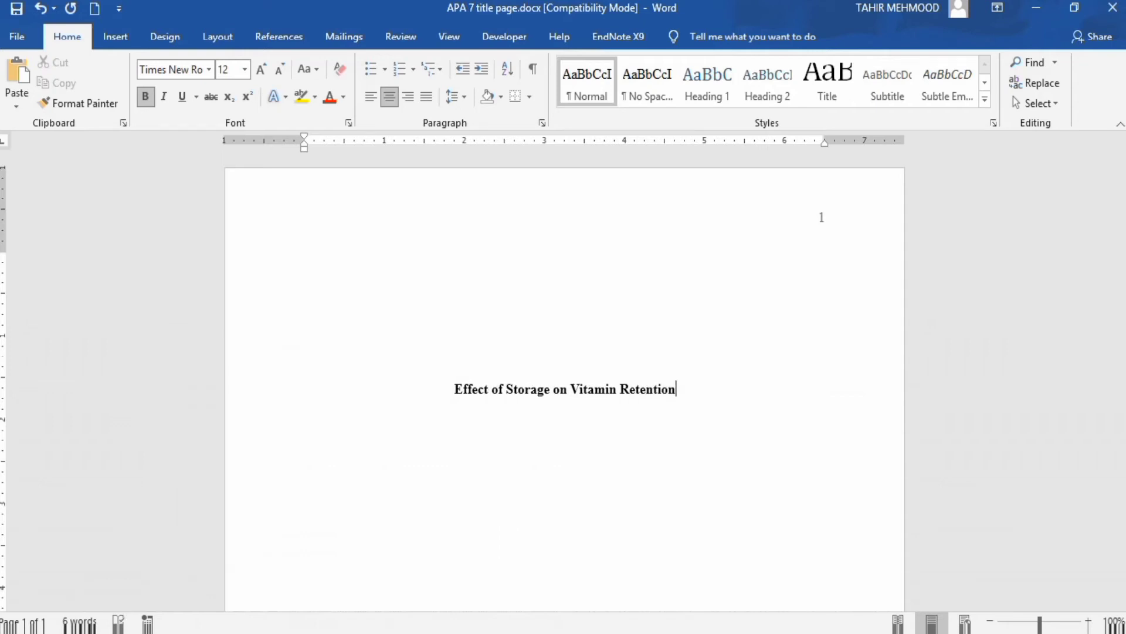
key("Return")
key("Return")
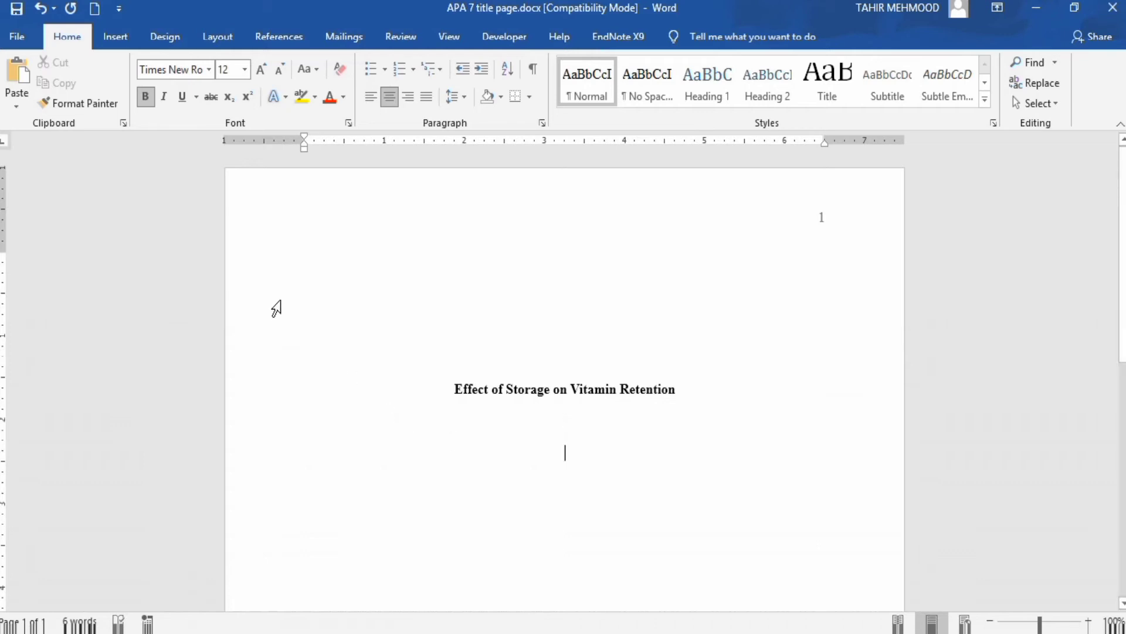
- Type the author names in non-bold text, then remove the co-authors, keeping only the first author
left_click(147, 98)
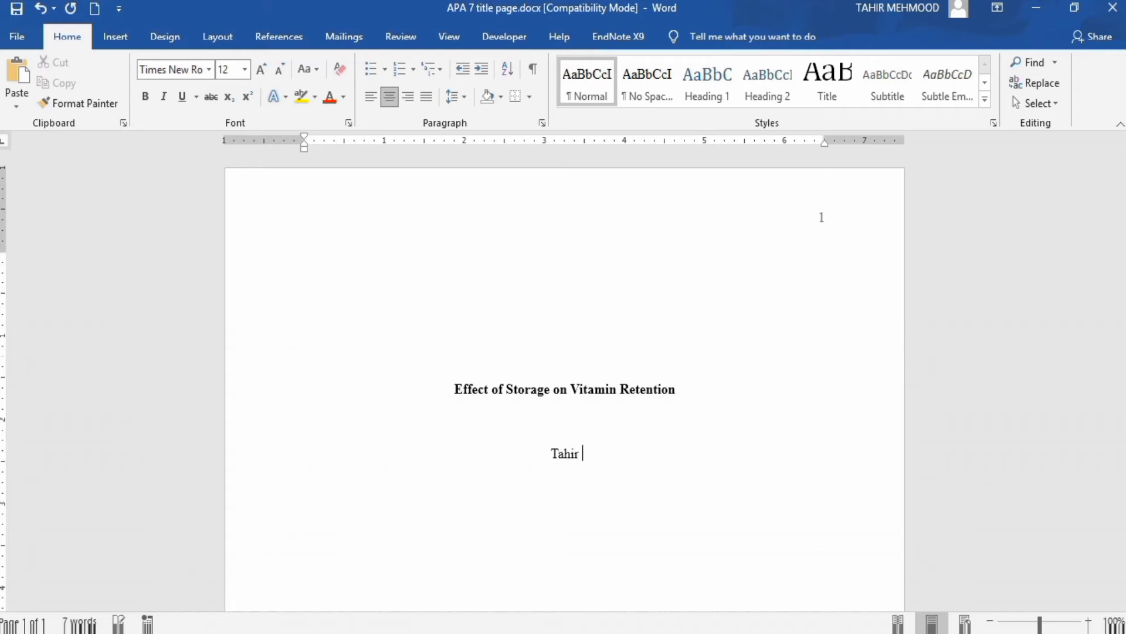
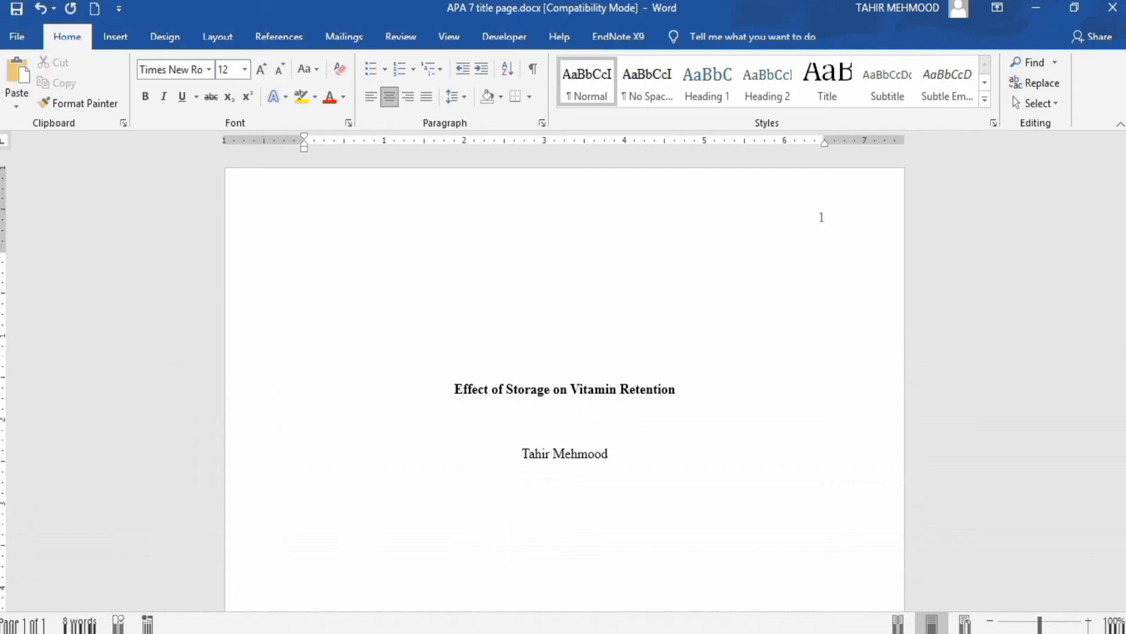
type("and")
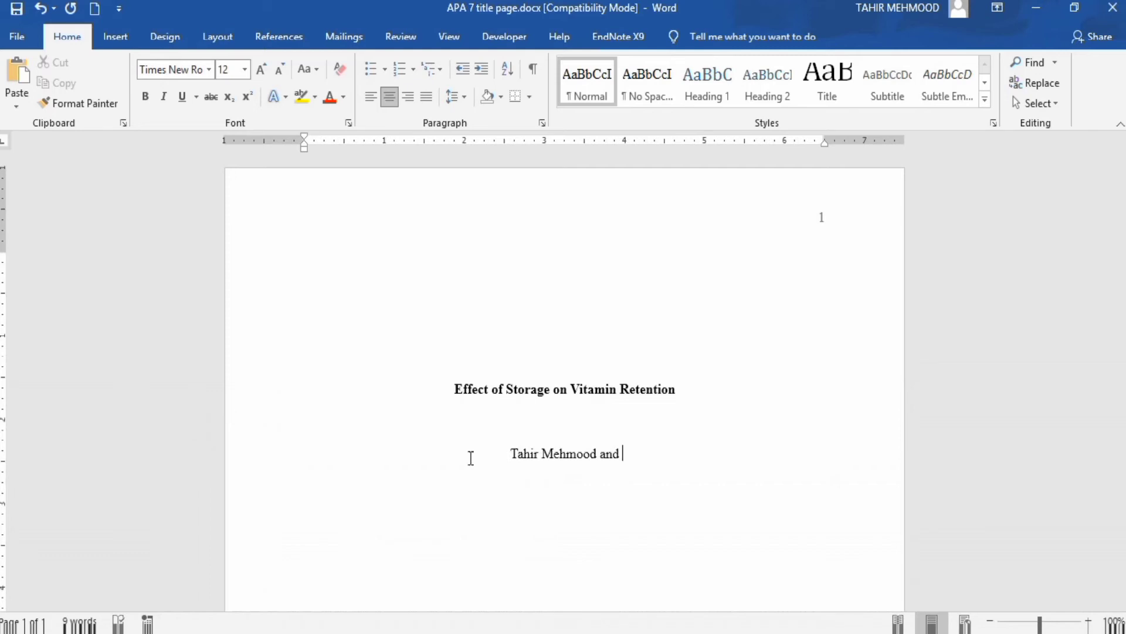
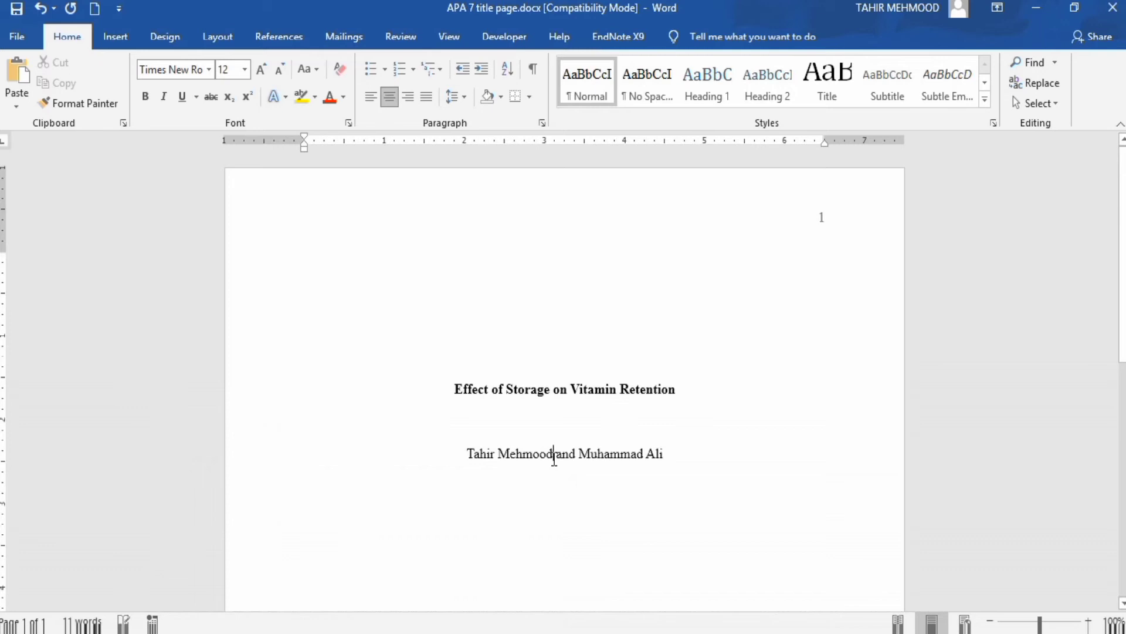
type(",")
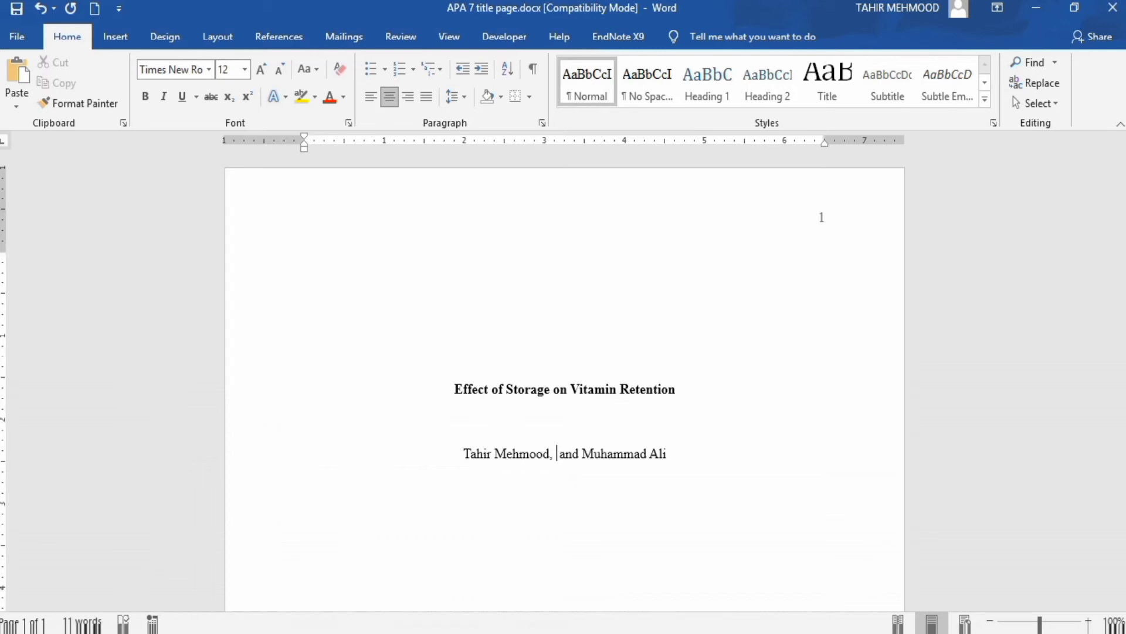
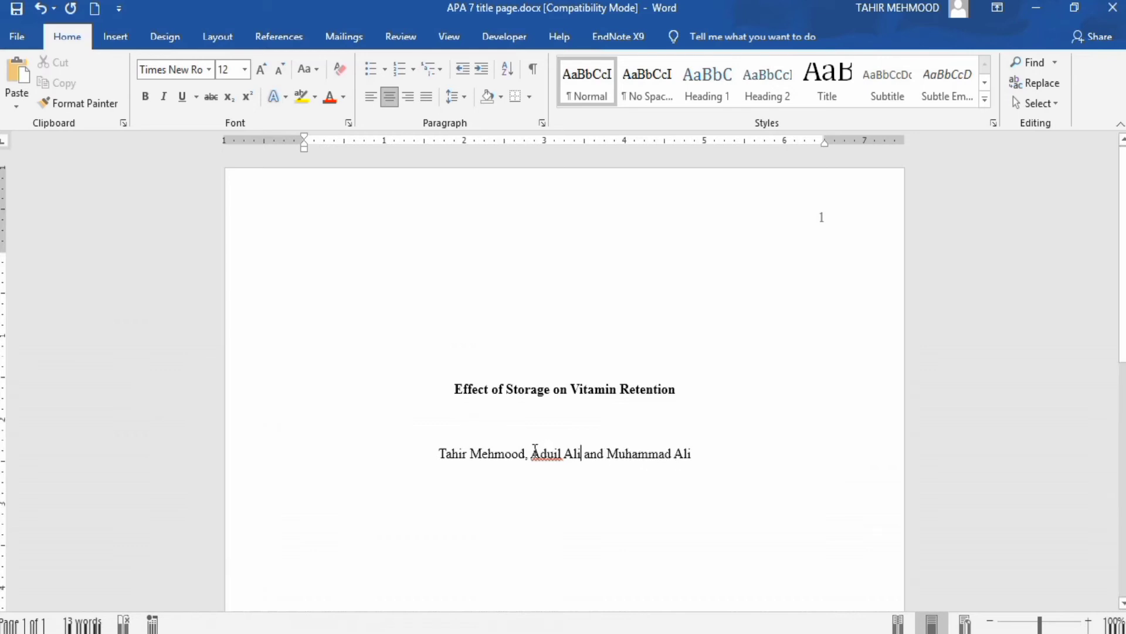
left_click_drag(532, 454, 692, 457)
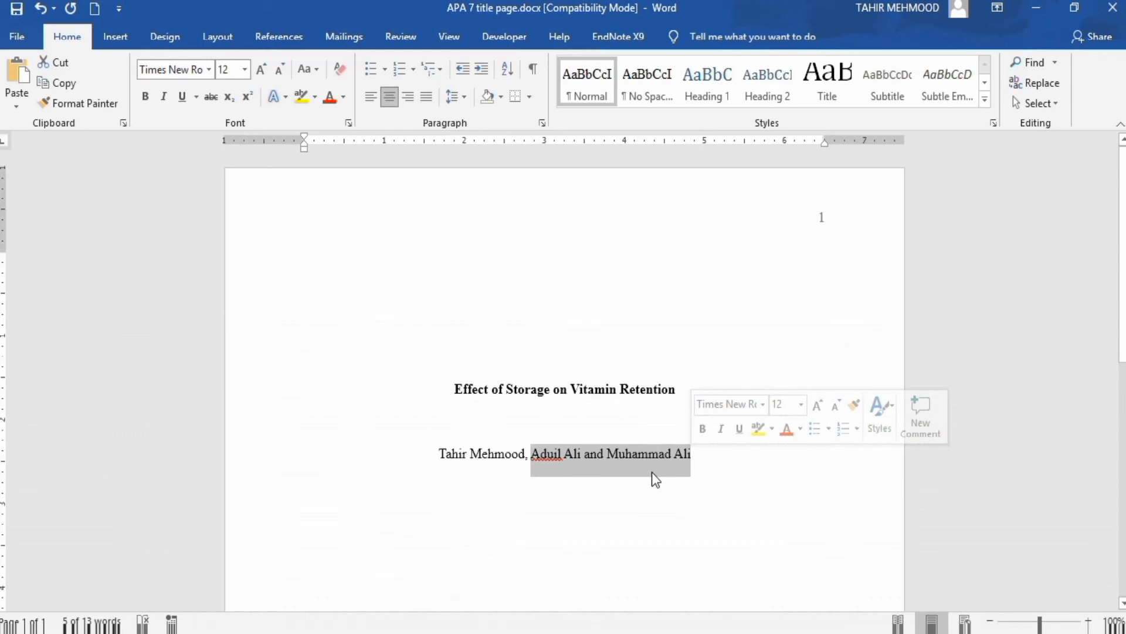
key("Delete")
key("BackSpace")
key("BackSpace")
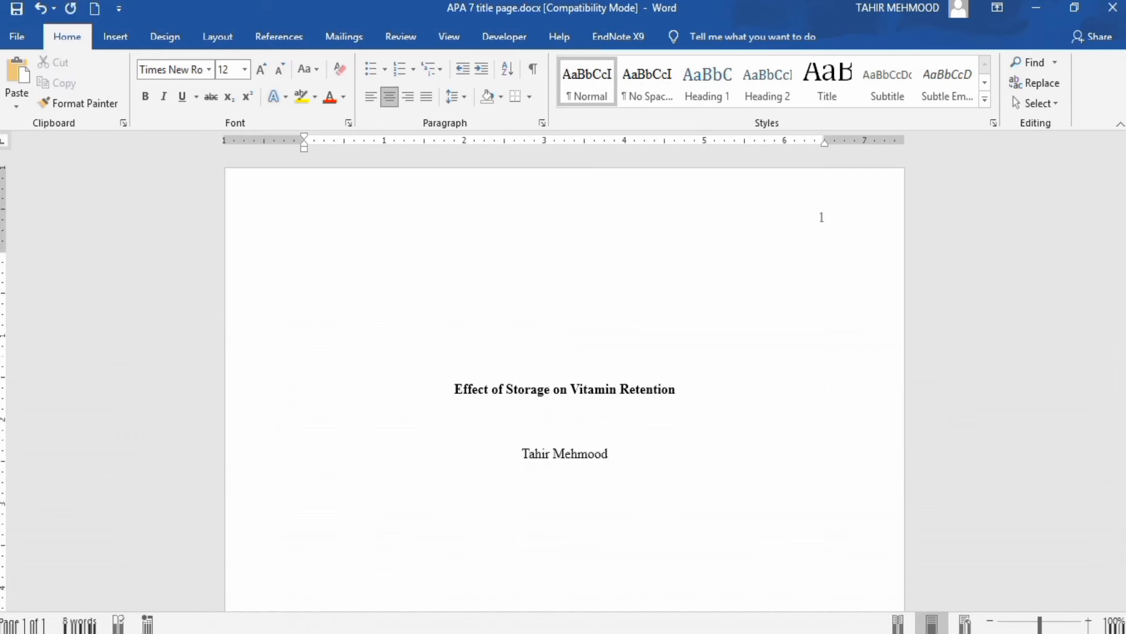
- Add the line 'Department of Food Science, University of Punjab' below the author
key("Return")
type("Department of")
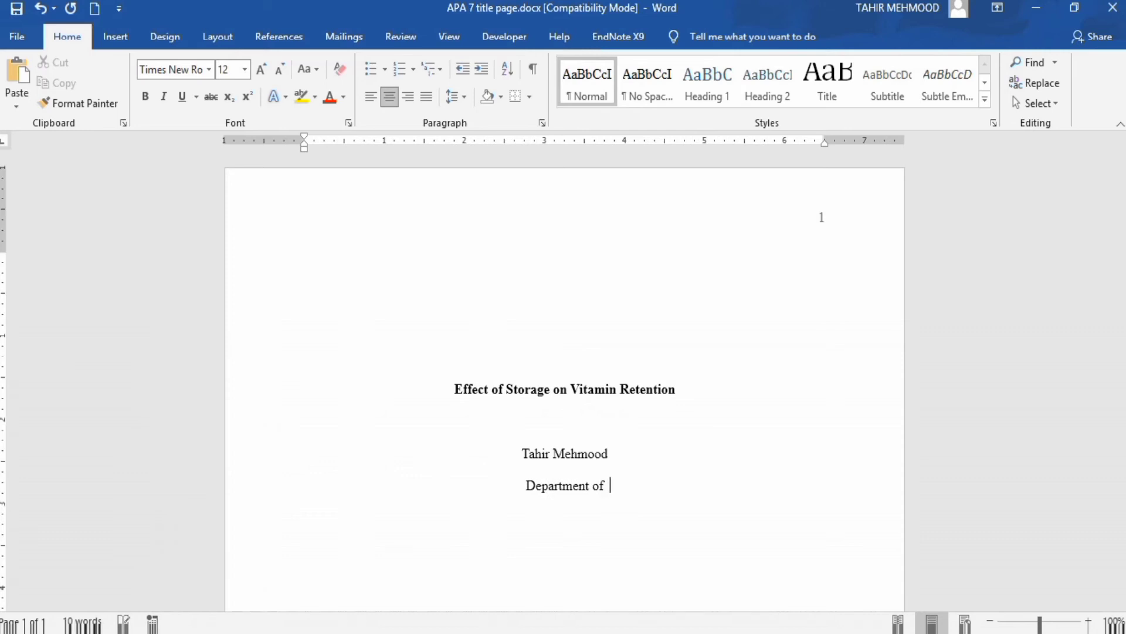
type("  Fo")
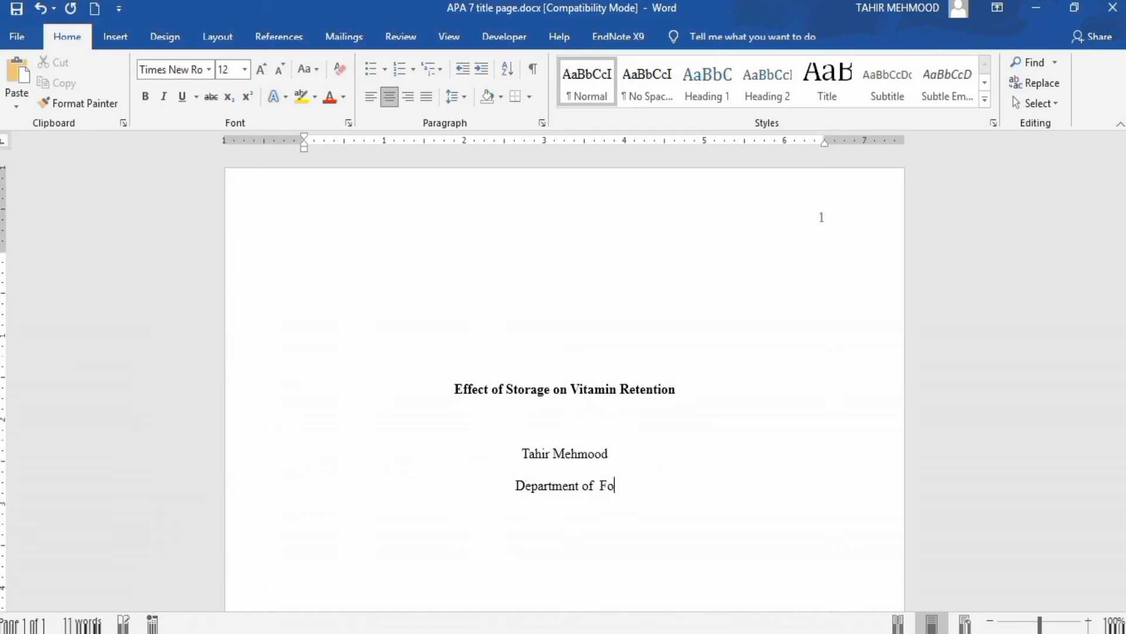
type("od S")
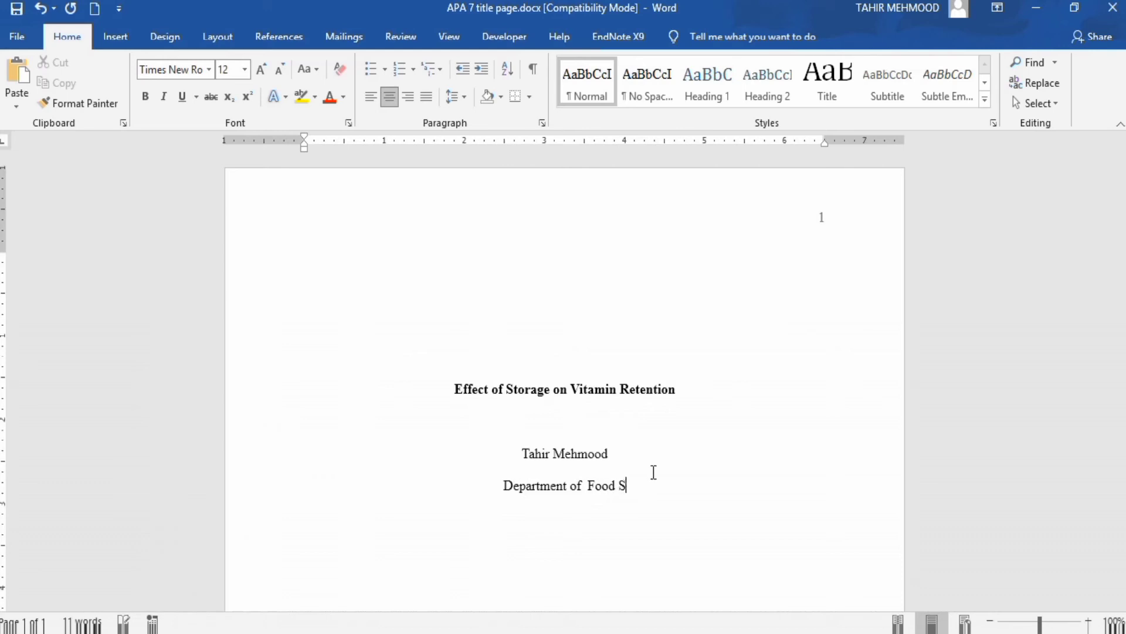
type("ci")
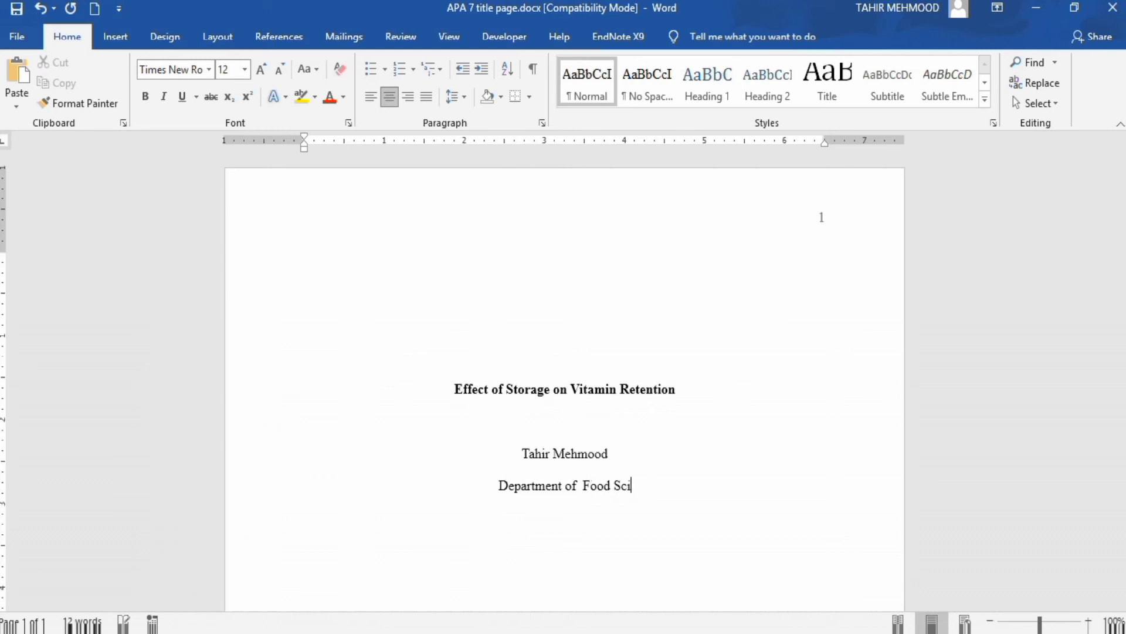
type("ence")
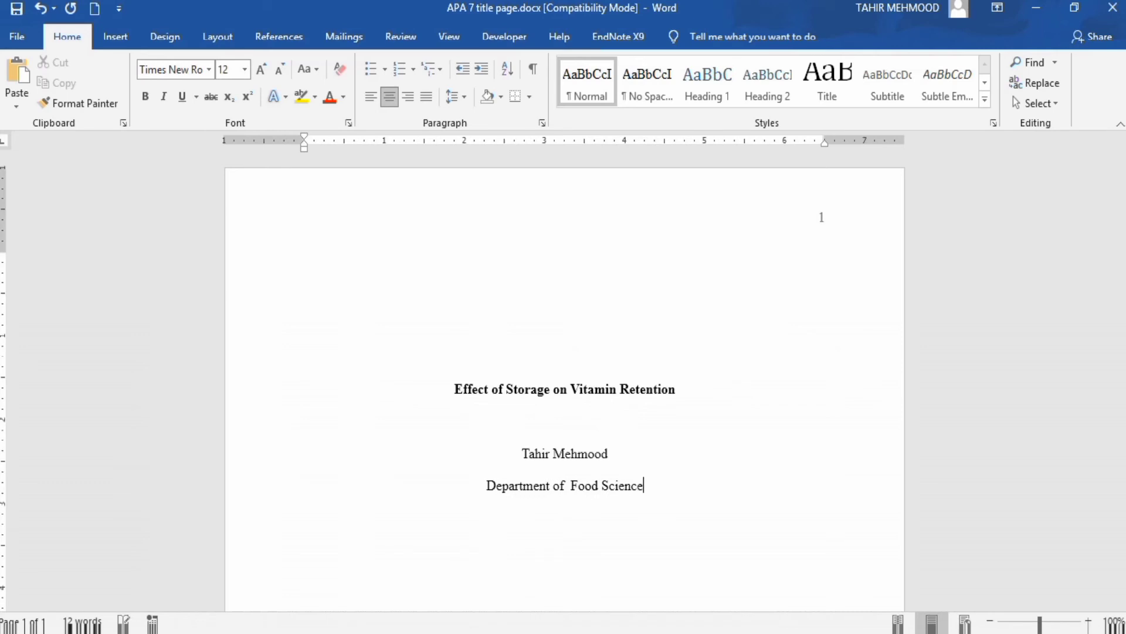
type(",")
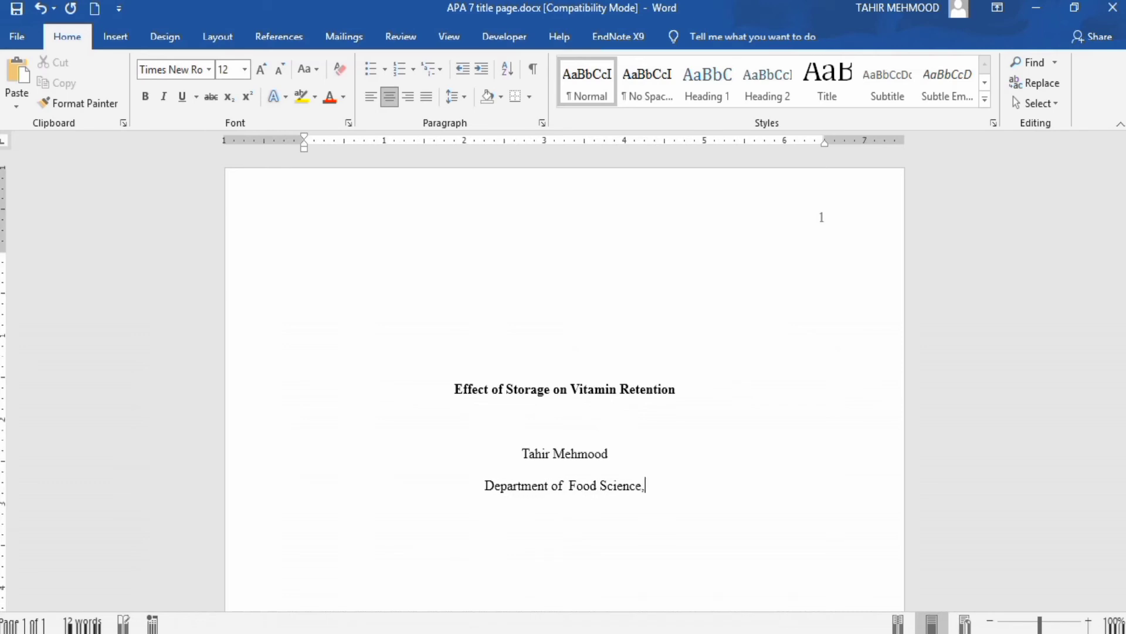
type(" U")
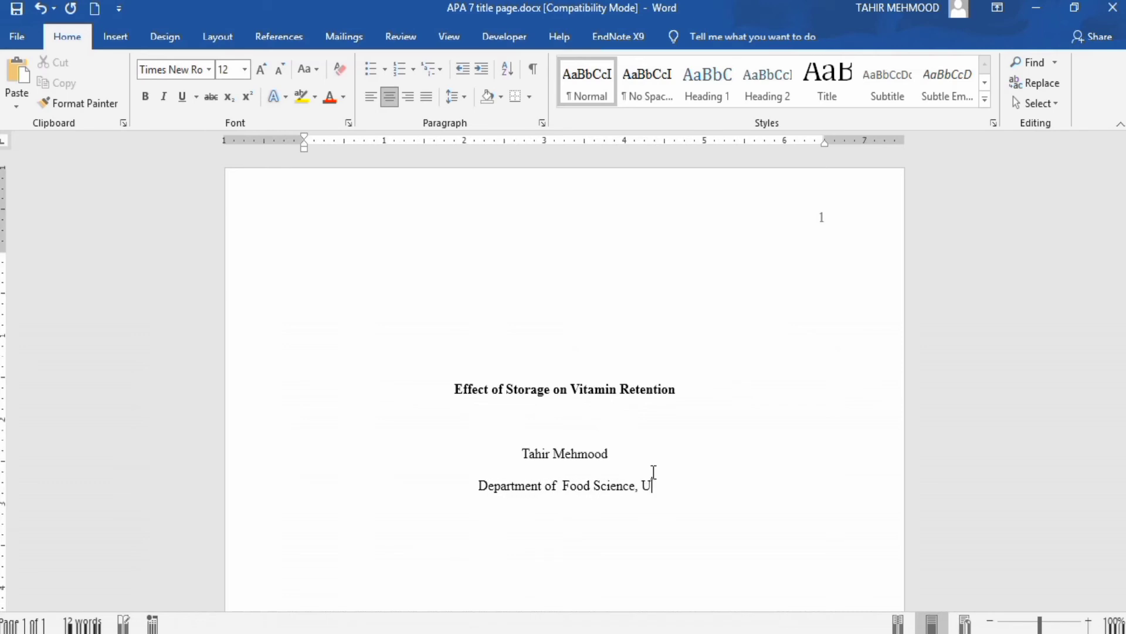
type("niver")
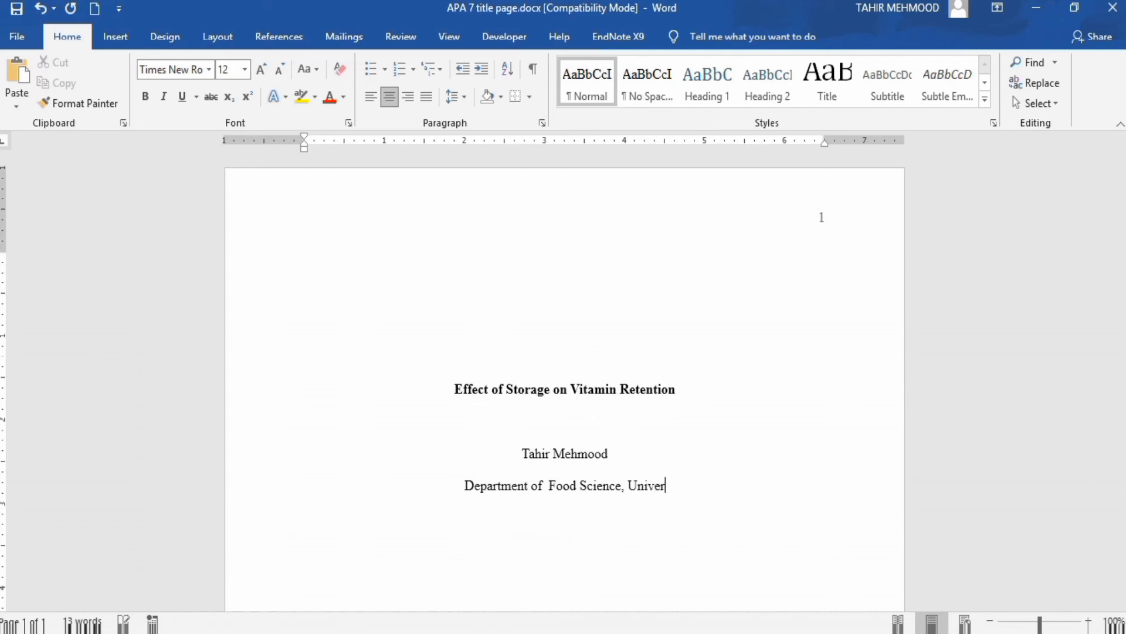
type("sity ")
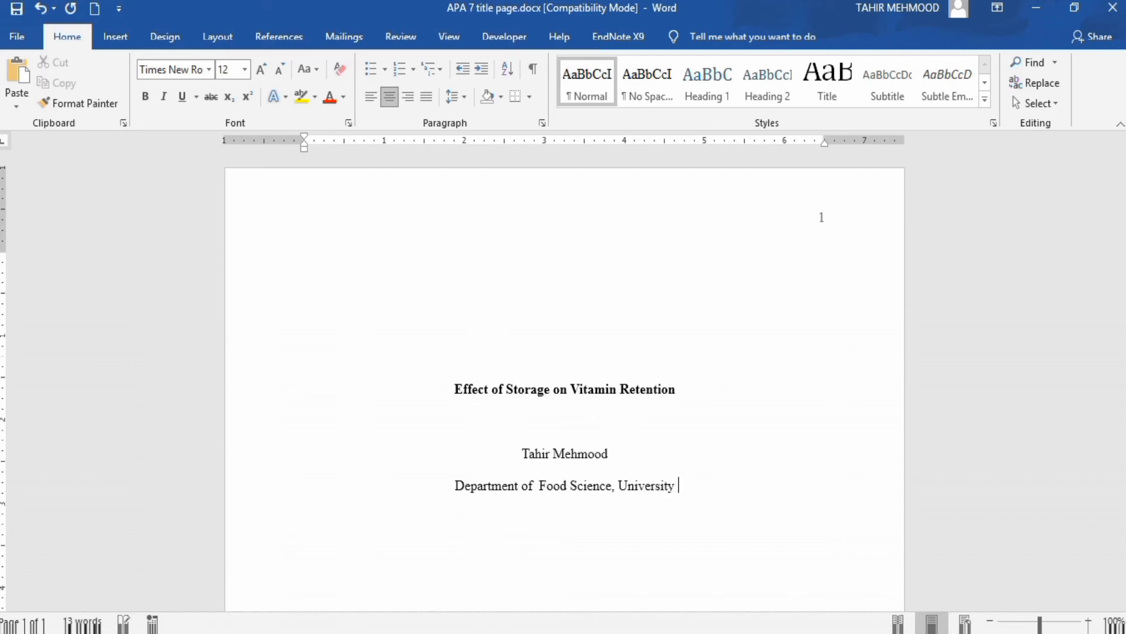
type("of")
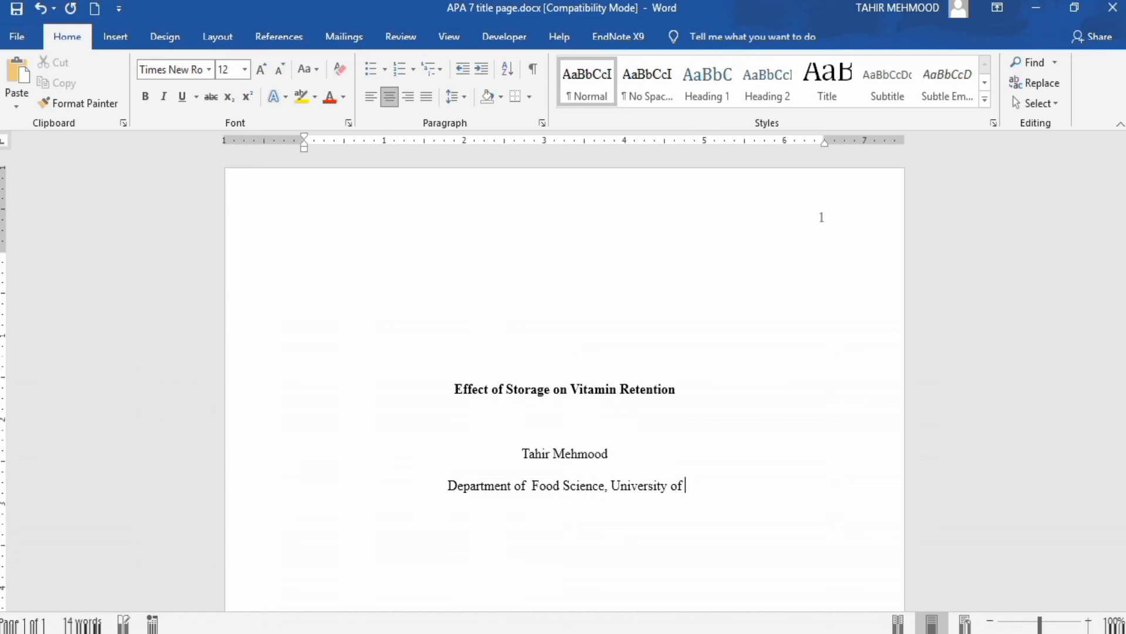
type(" Punjab")
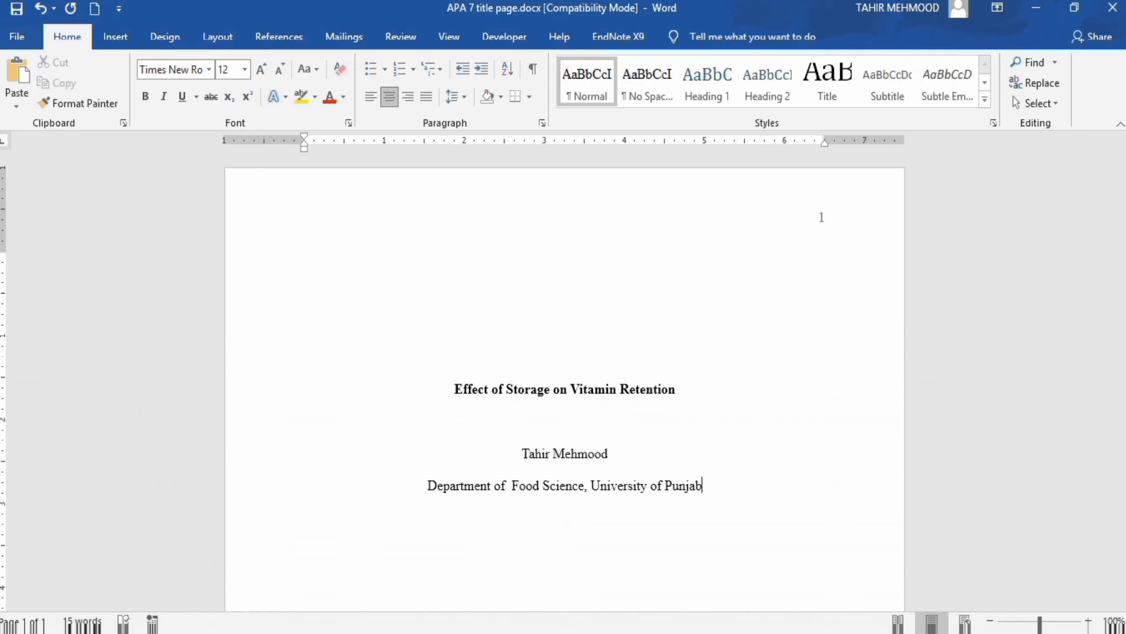
- Add the line 'STAT 701: Experimental Statistics' below the affiliation
key("Return")
type("STAT 701")
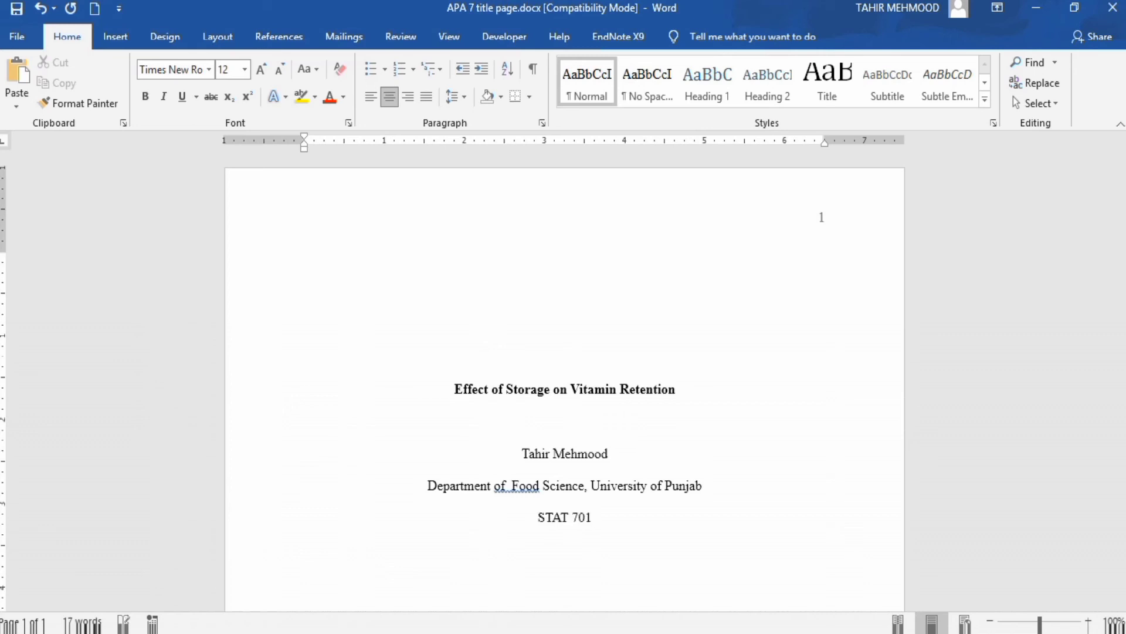
type(": Experimental")
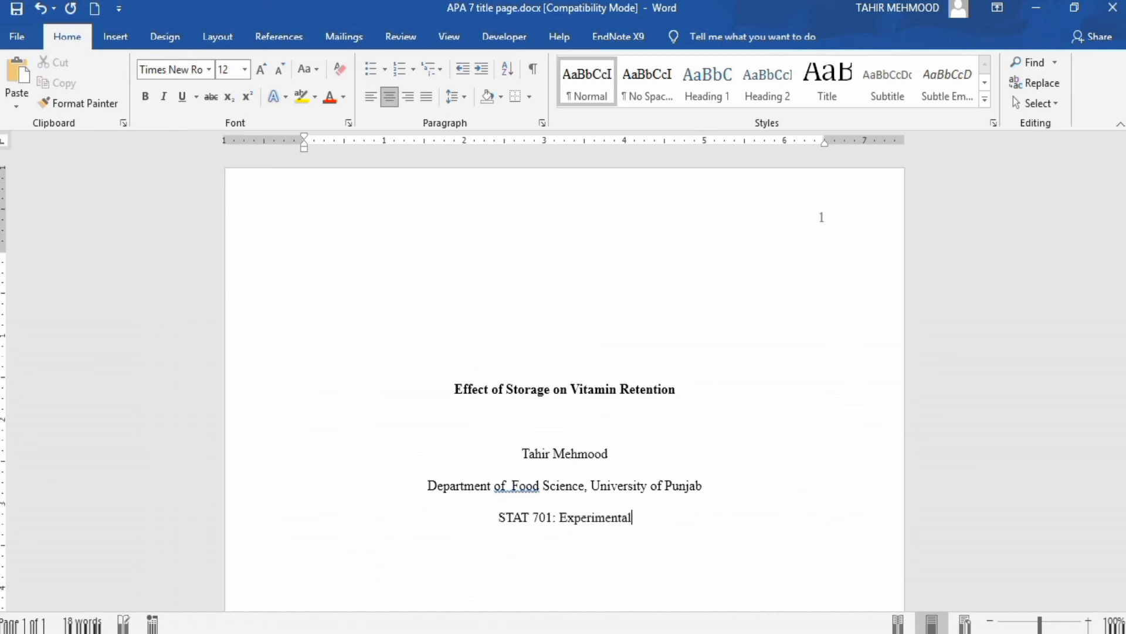
type(" Sta")
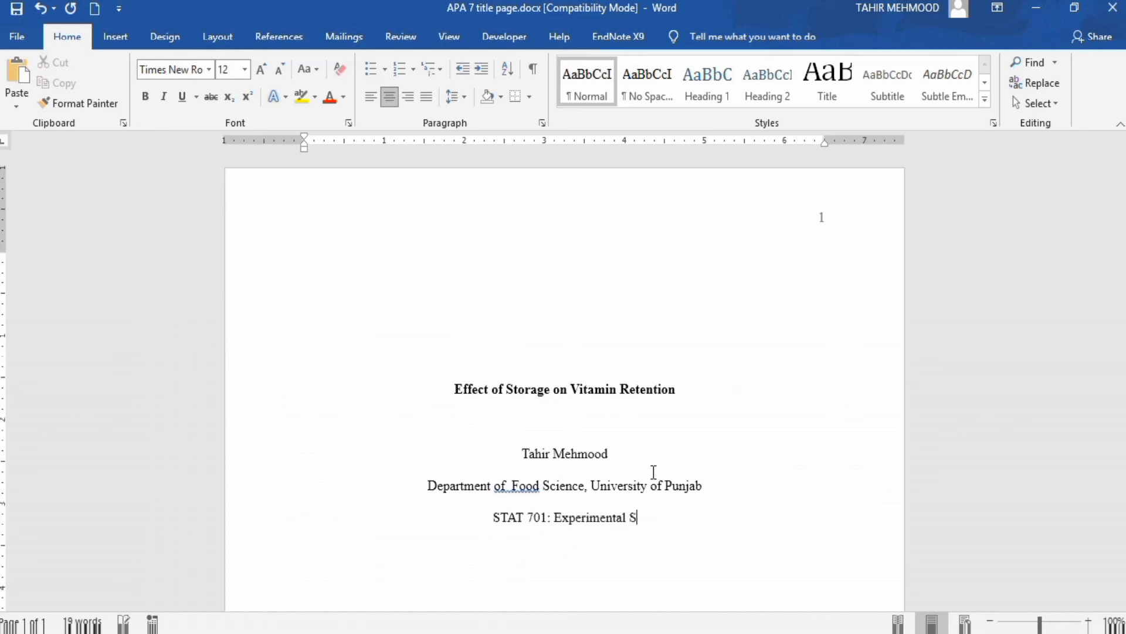
type("tis")
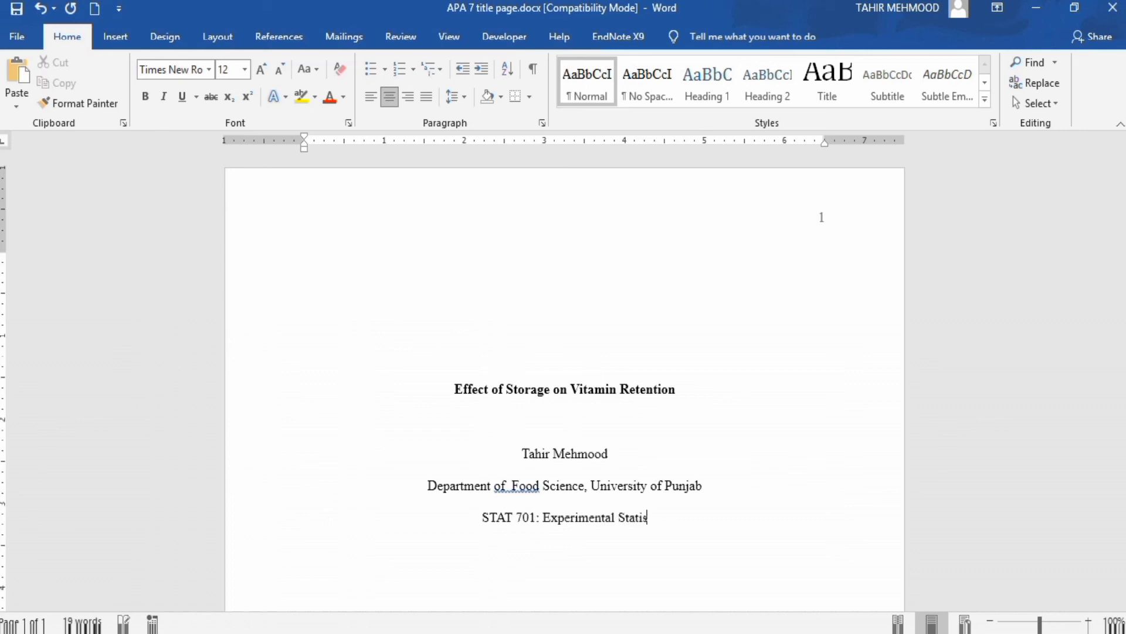
type("tic")
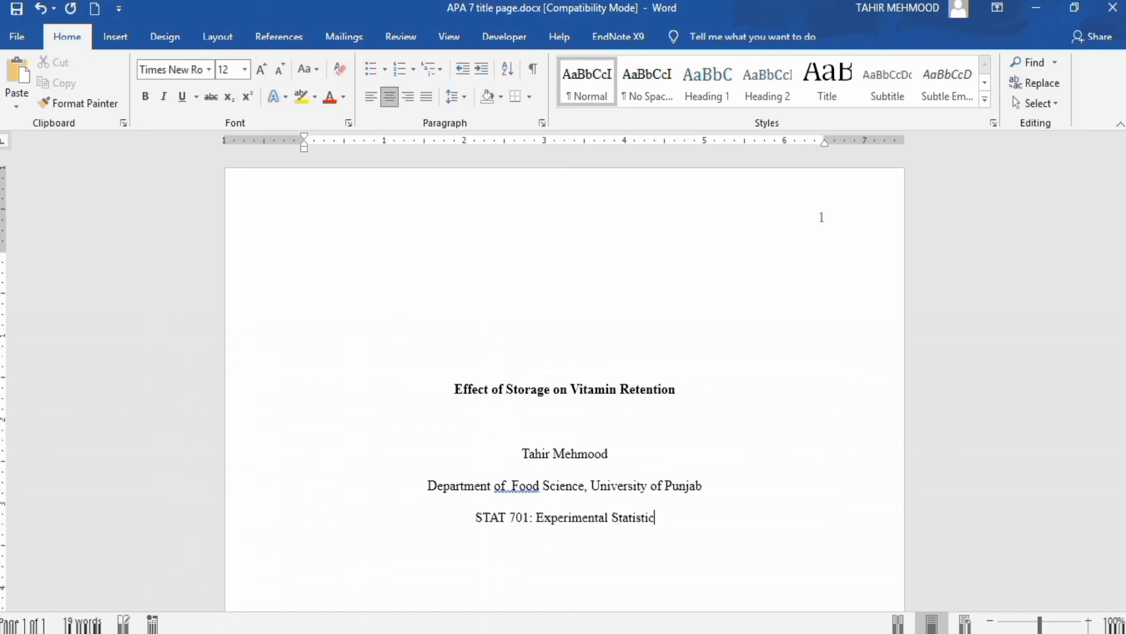
type("s")
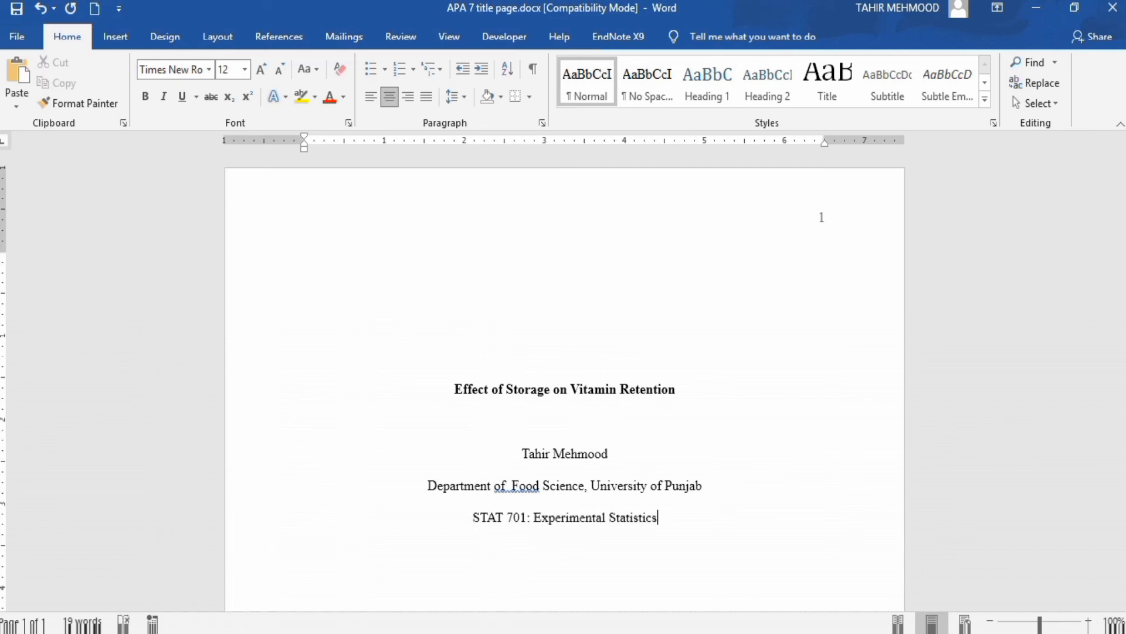
- Add the instructor's name and the date 'October12, 2022' on lines below the course
key("Return")
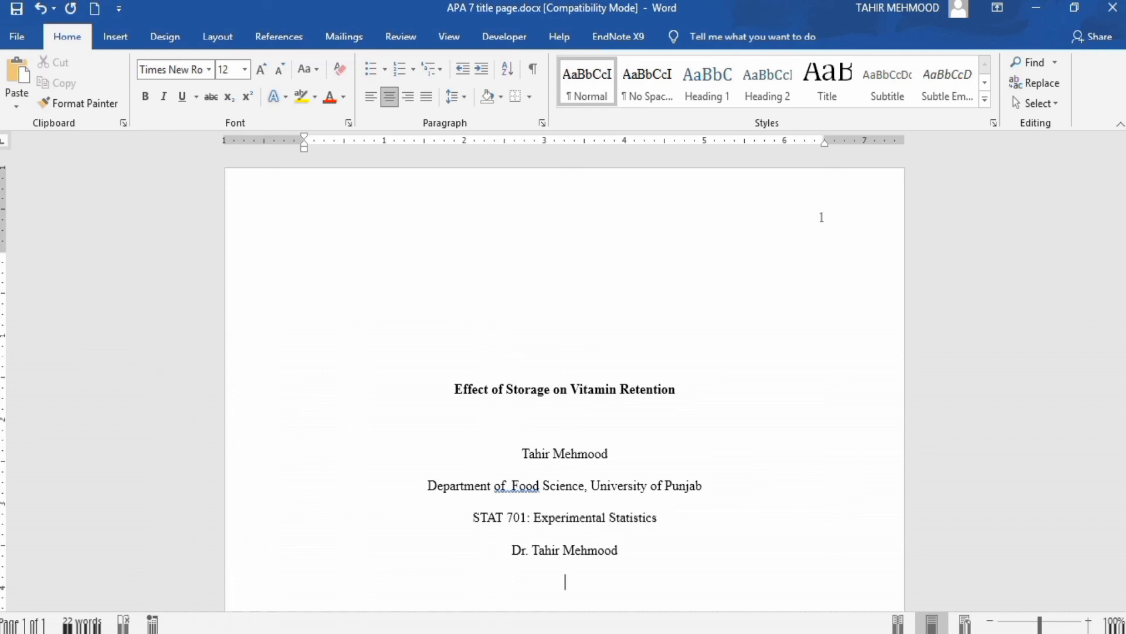
type("October12, 20")
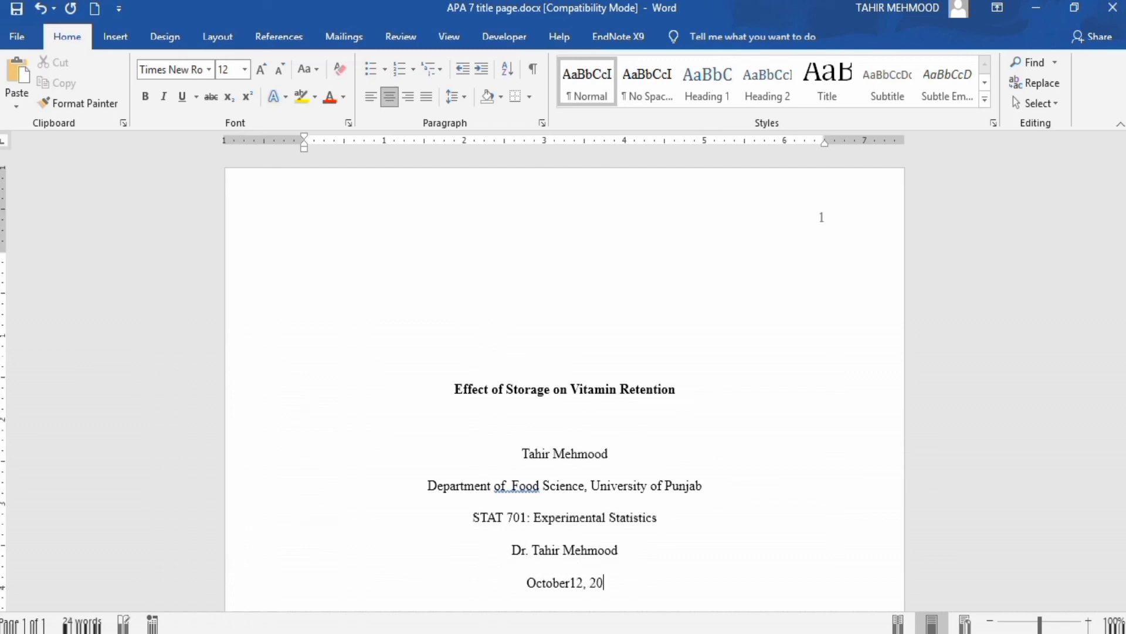
type("22")
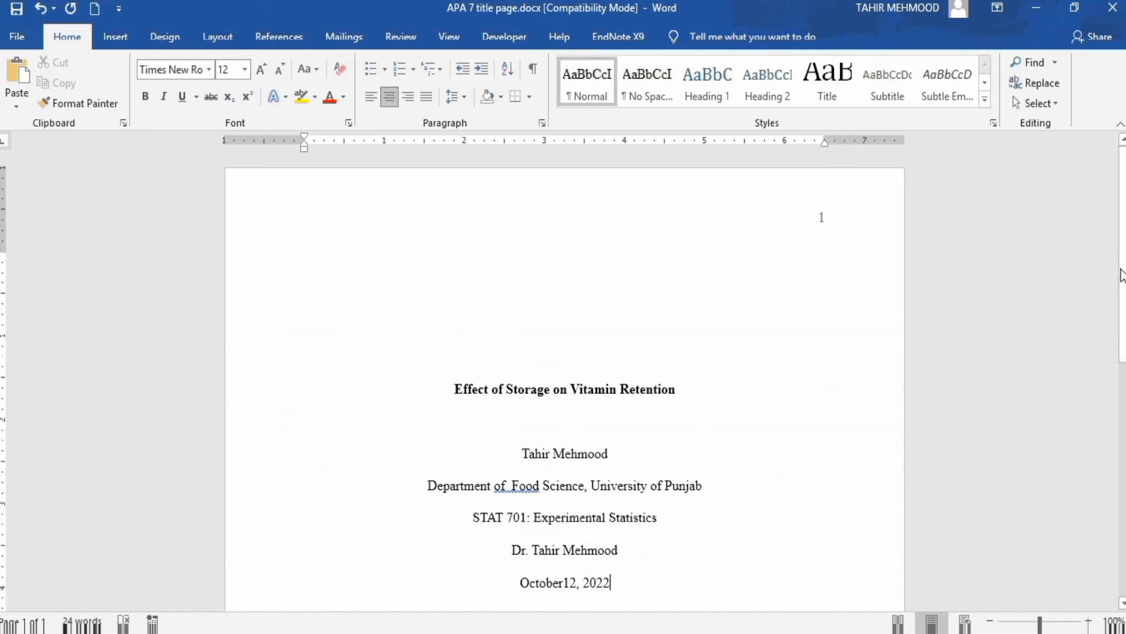
left_click_drag(1122, 289, 1114, 364)
- Insert a page break after the date line, creating blank page 2, and return to page 1
key("Return")
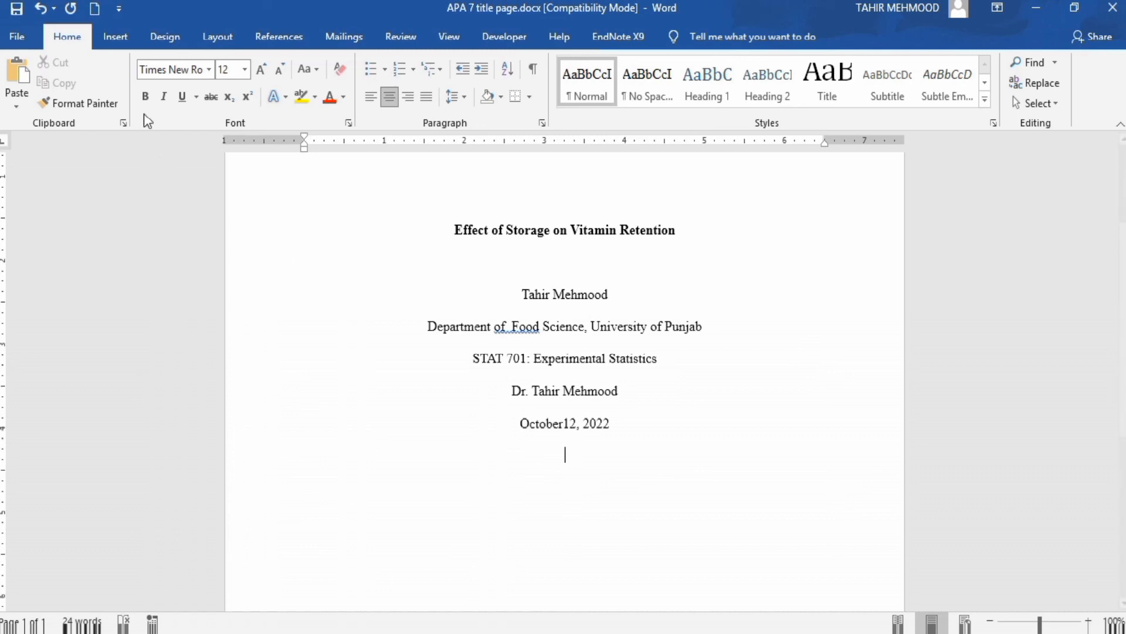
left_click(118, 36)
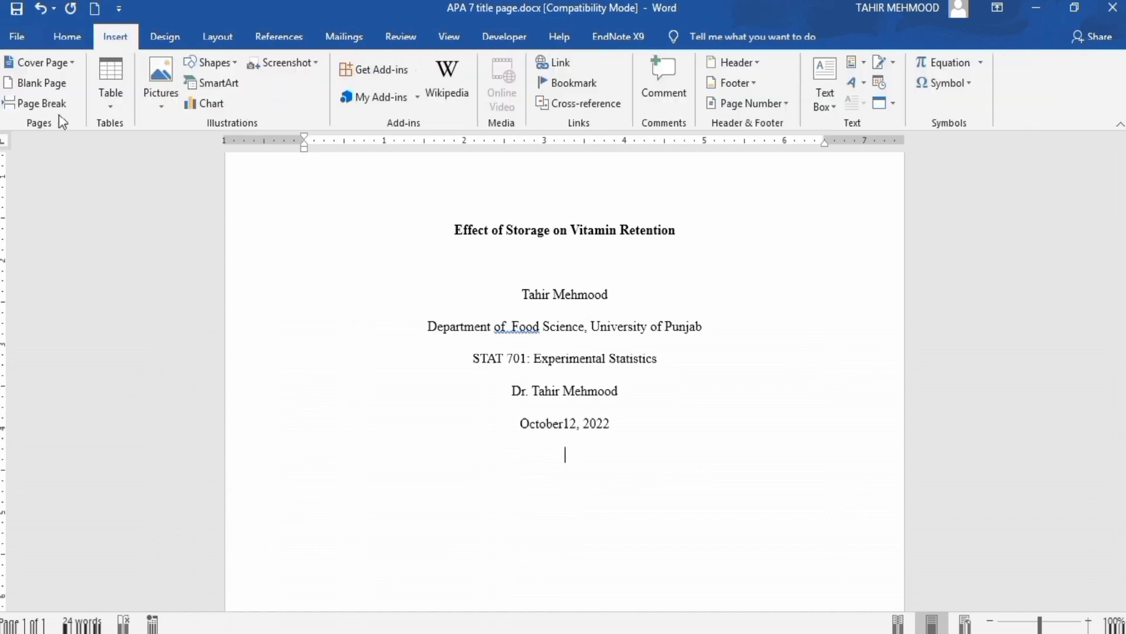
left_click(41, 103)
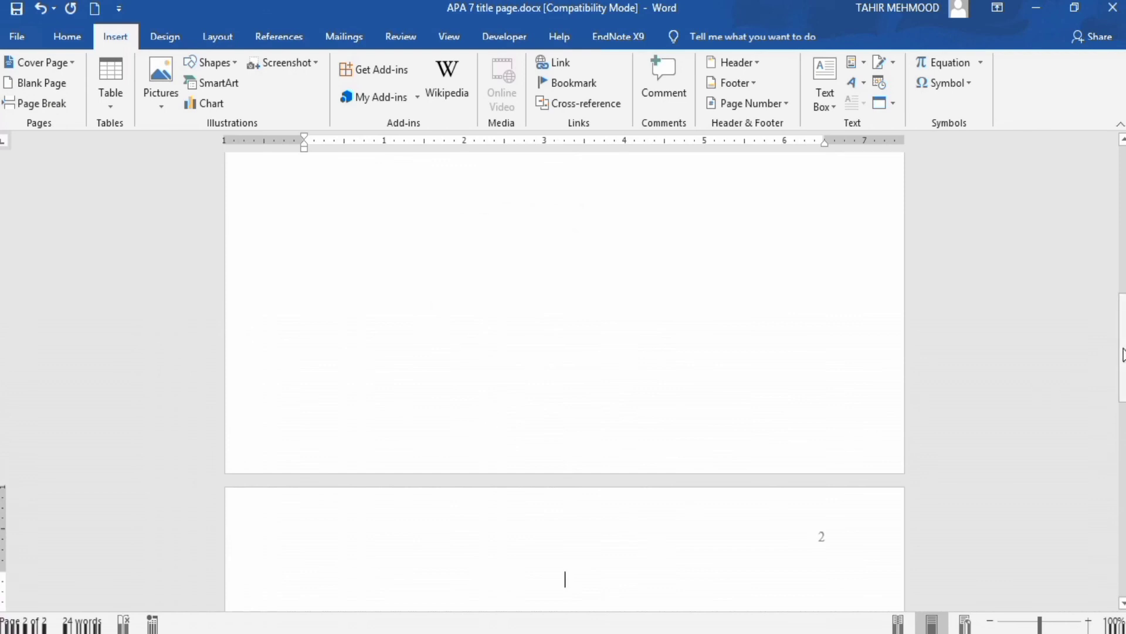
left_click_drag(1122, 332, 1119, 207)
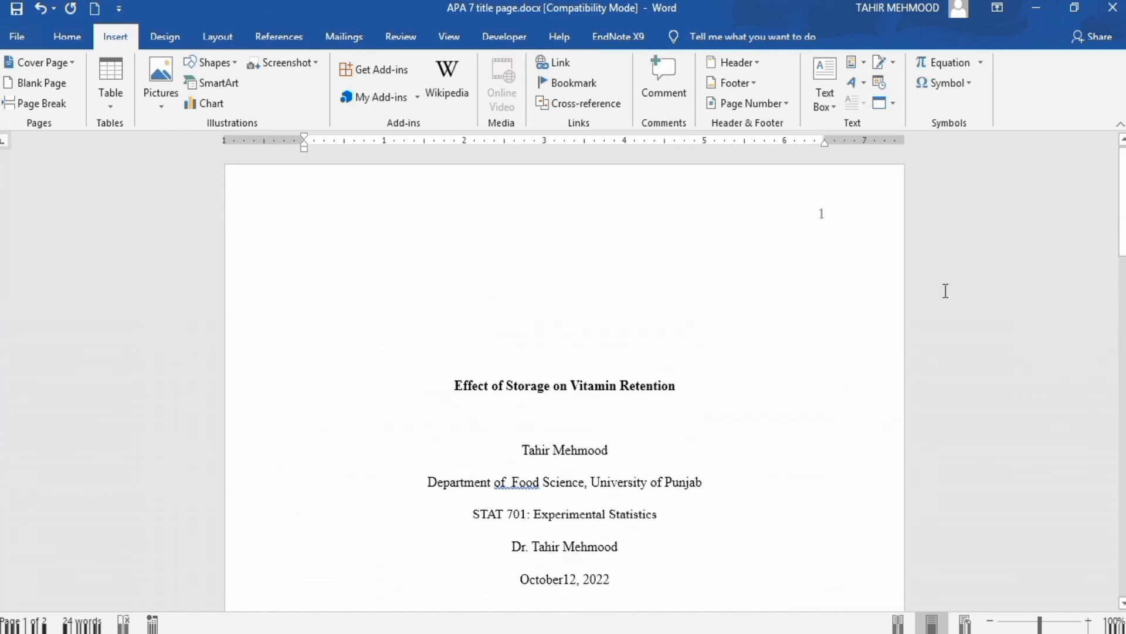